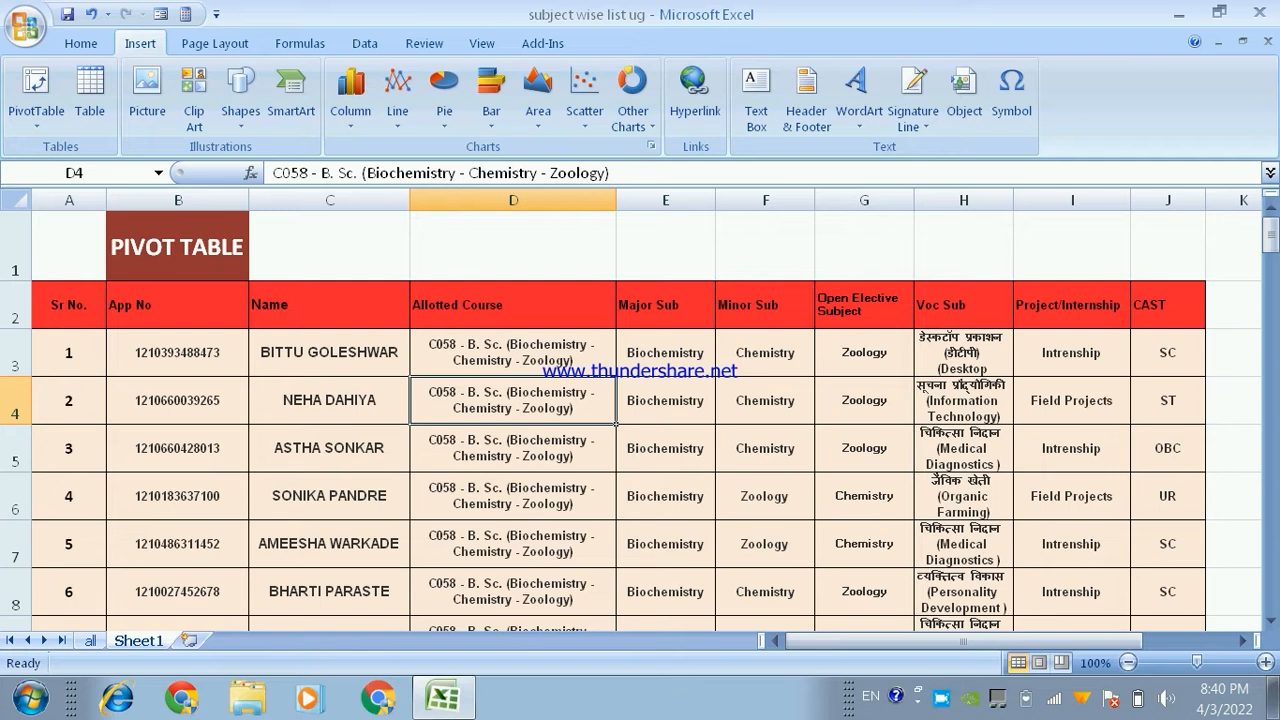
# - Create a PivotTable from the student list in Sheet1!$A$2:$J$86, placed on a new worksheet
pyautogui.click(69, 305)
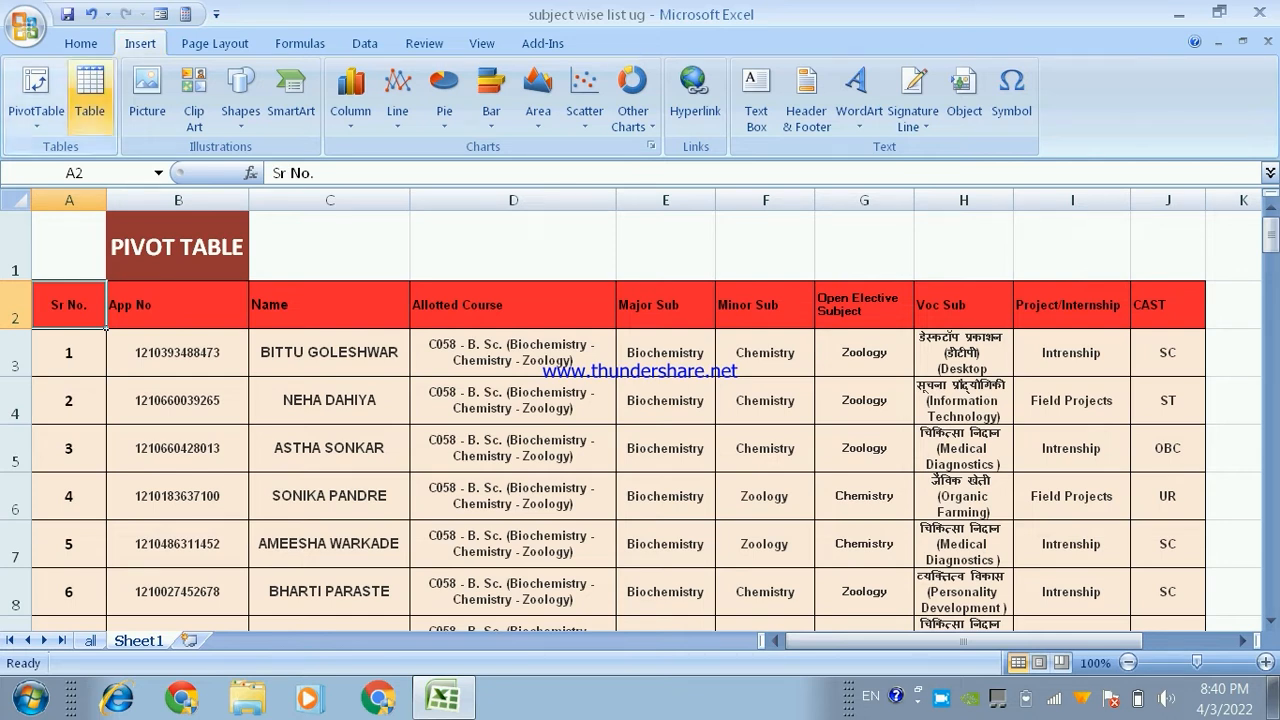
pyautogui.click(36, 113)
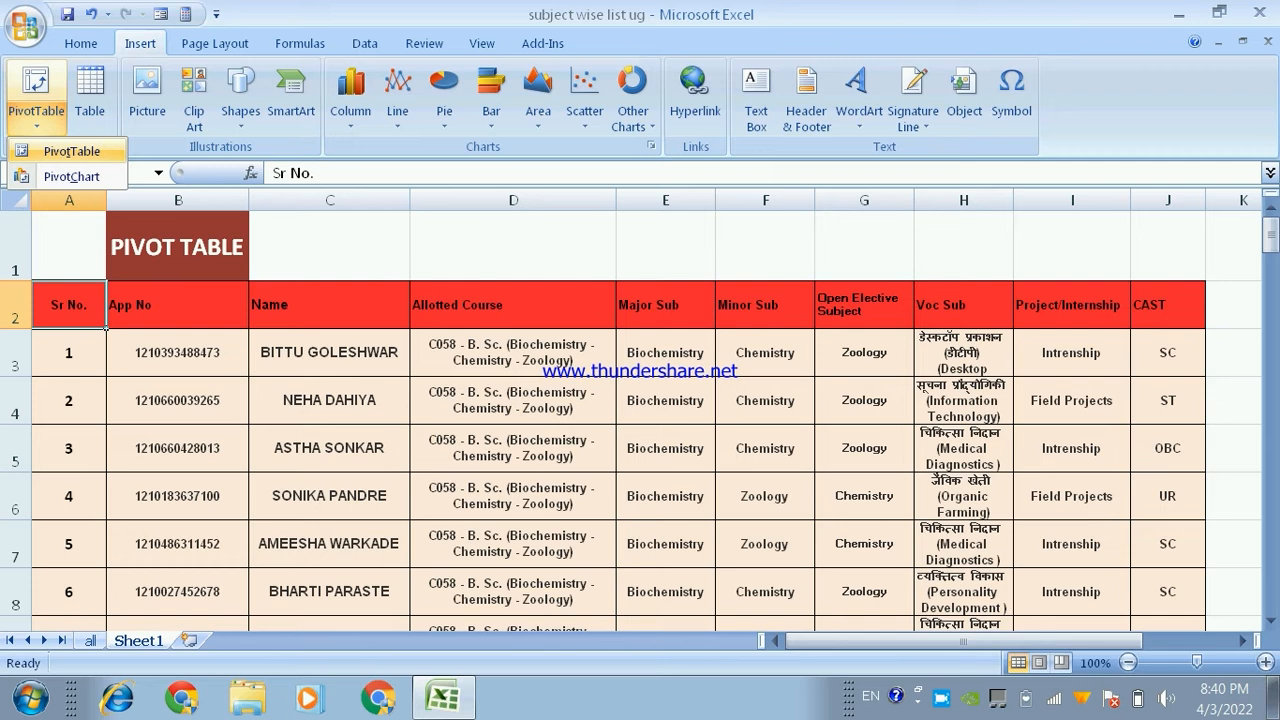
pyautogui.click(72, 151)
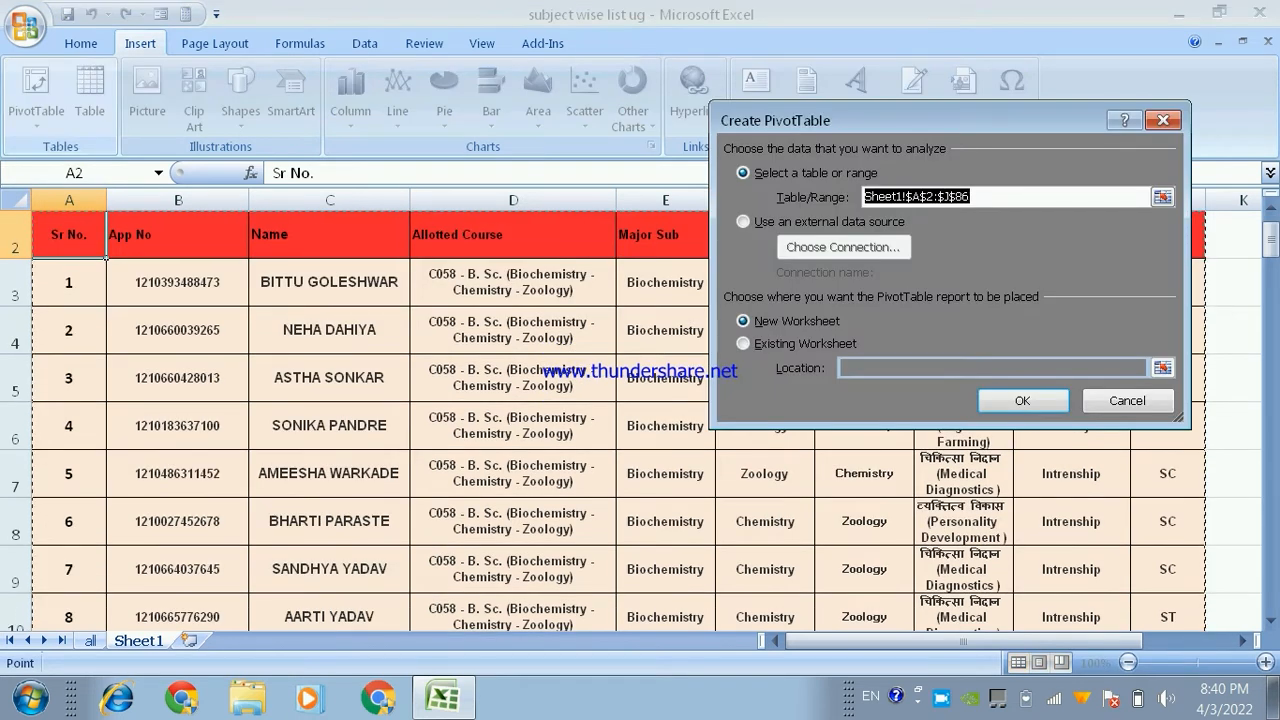
pyautogui.moveTo(900, 120); pyautogui.dragTo(796, 222)
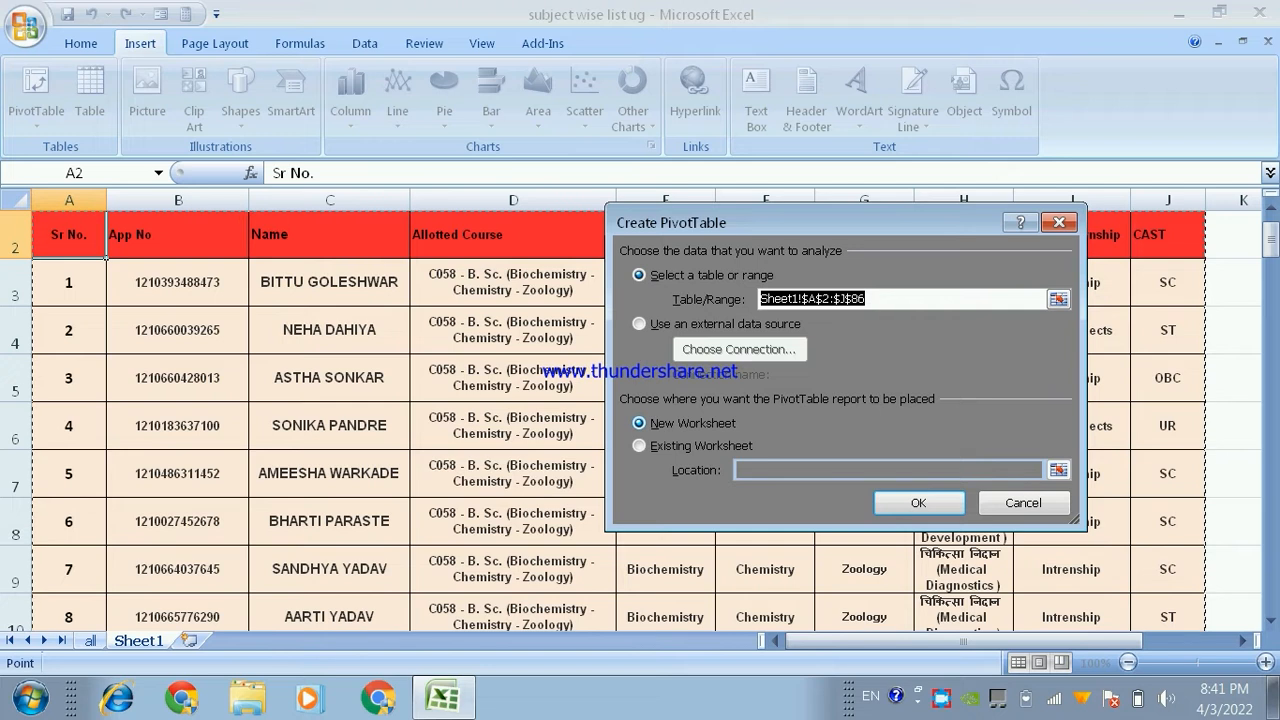
pyautogui.press('Return')
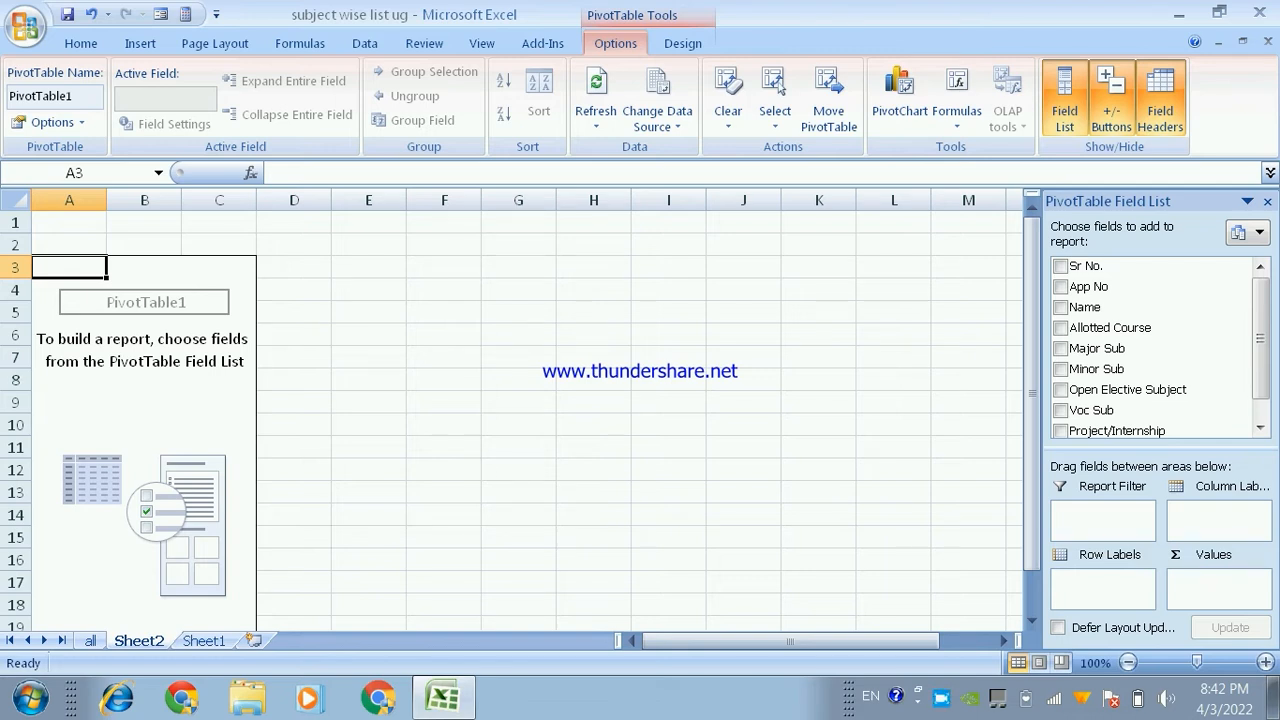
# - Check the source data on the all sheet and the Major Sub and Minor Sub columns on Sheet1, and return to the pivot sheet
pyautogui.click(90, 641)
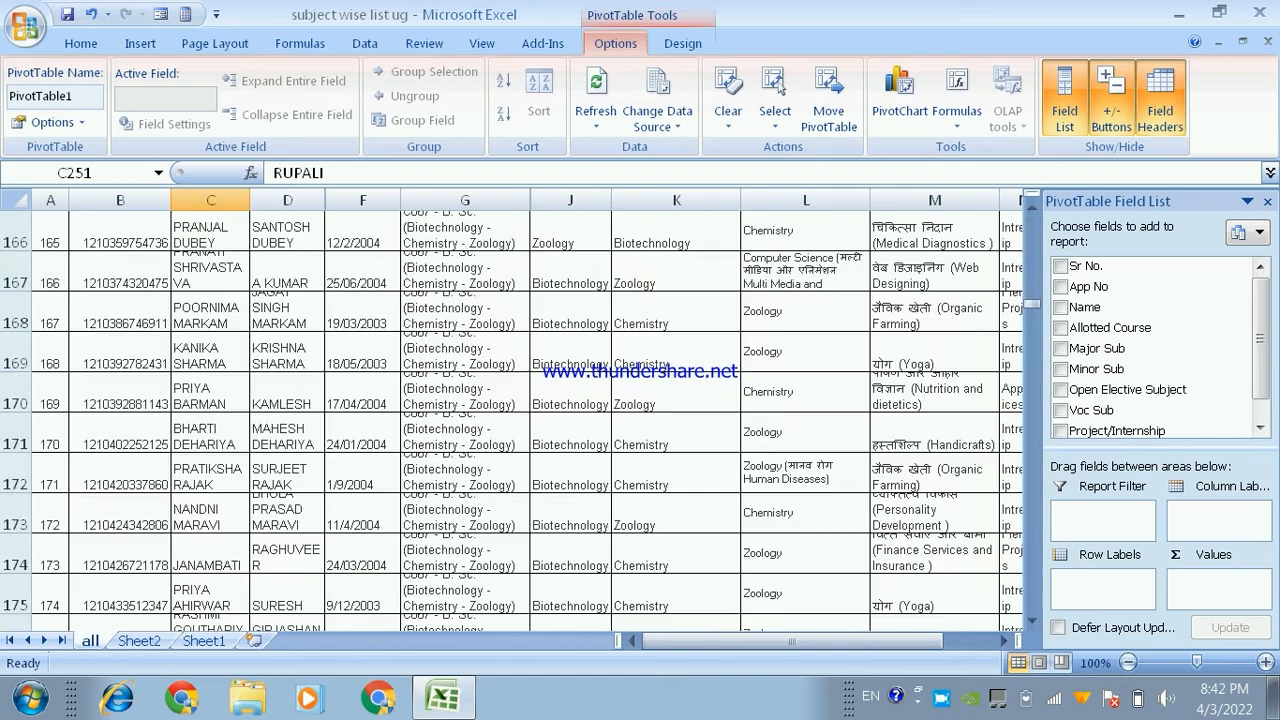
pyautogui.click(204, 641)
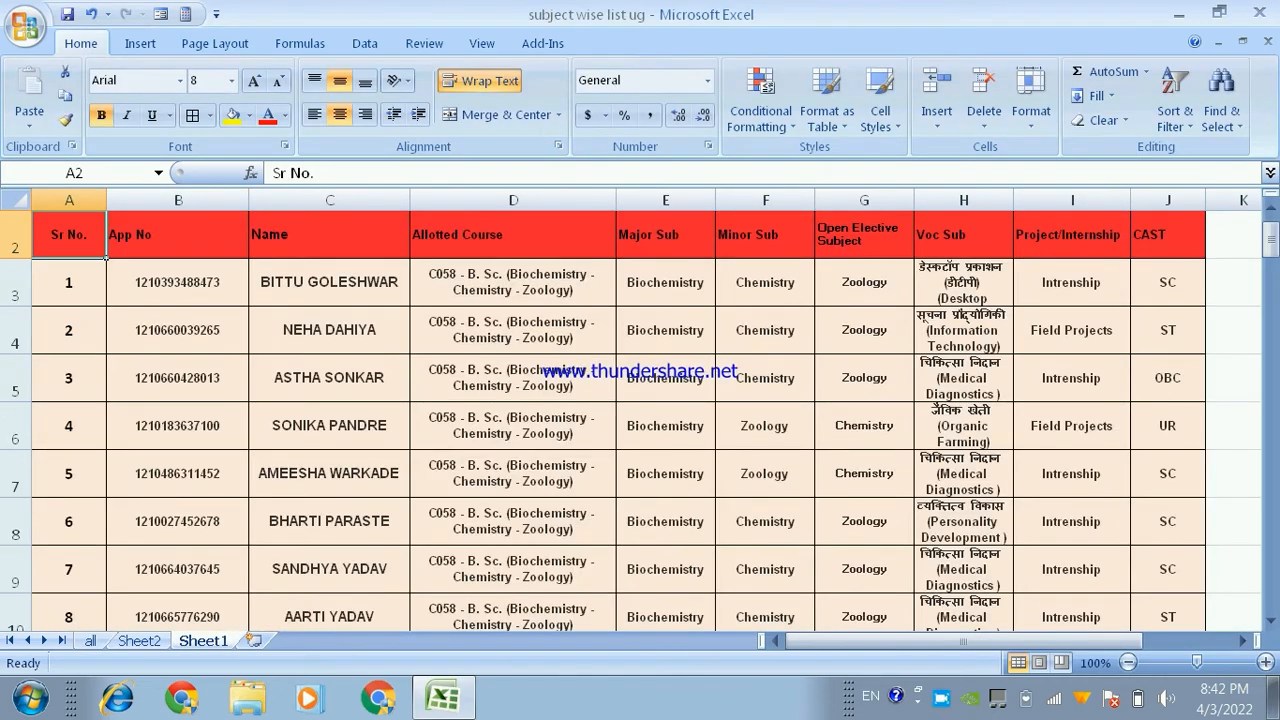
pyautogui.click(665, 282)
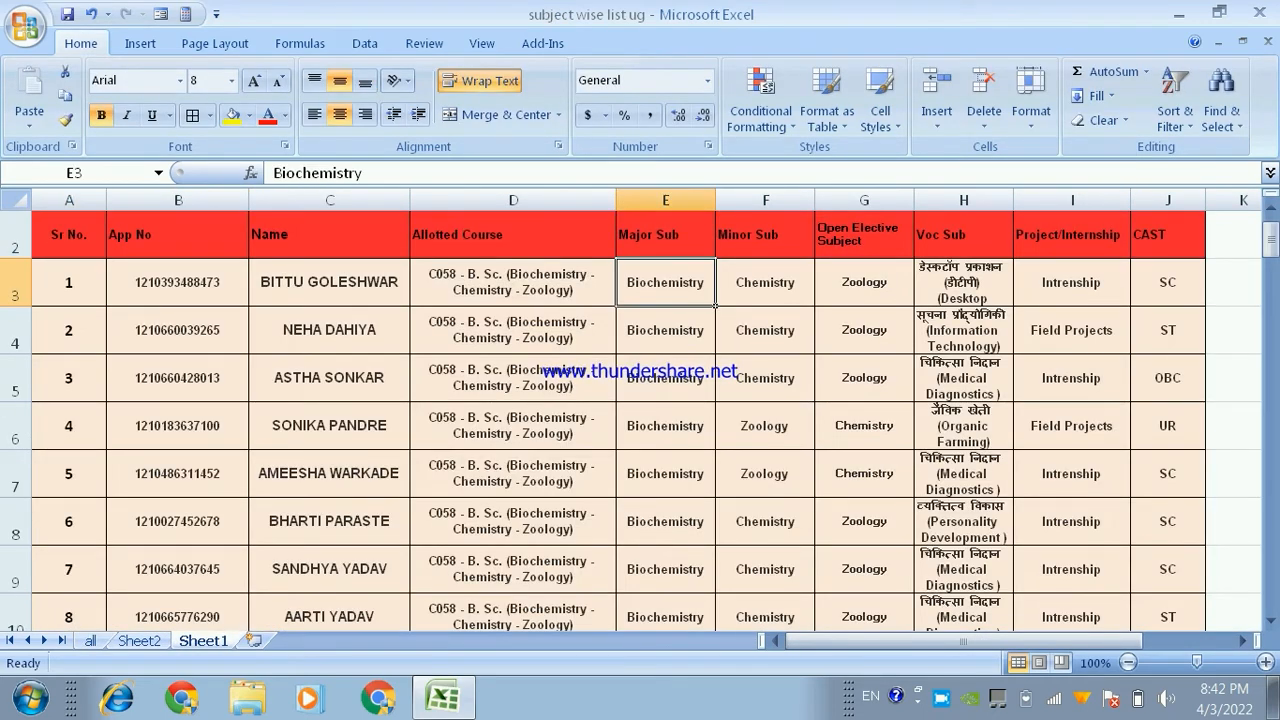
pyautogui.click(765, 282)
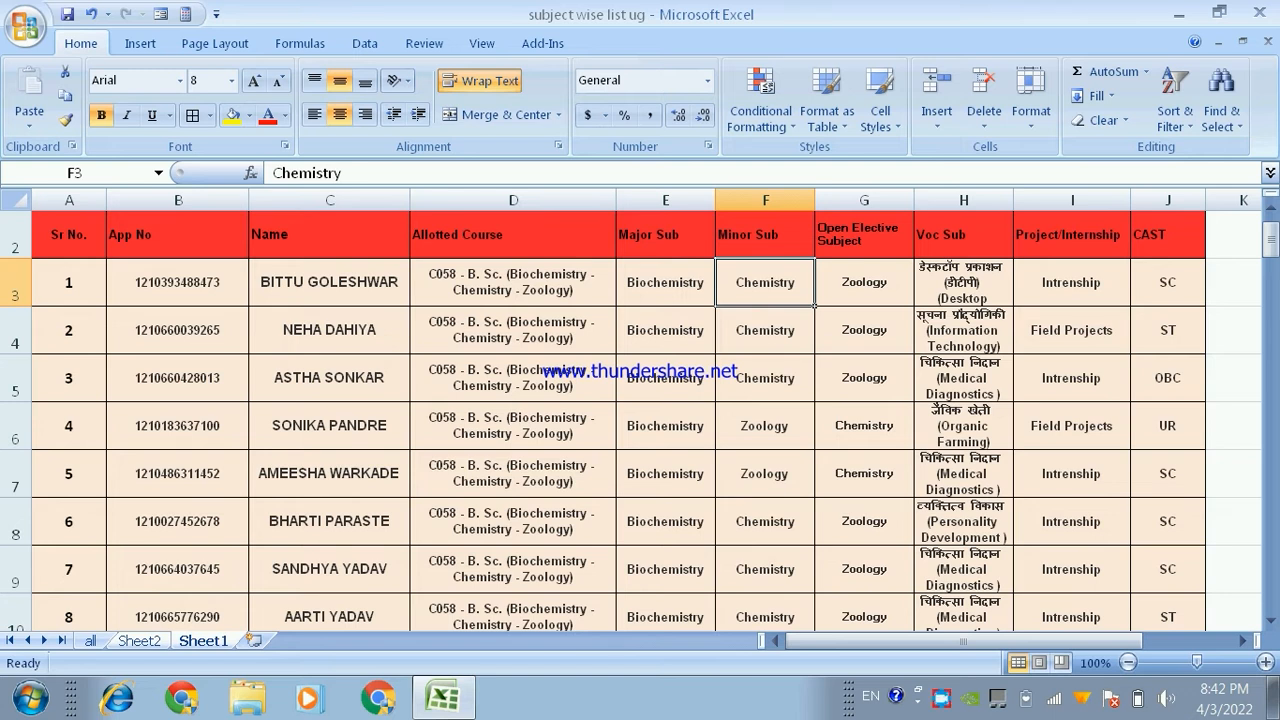
pyautogui.click(139, 641)
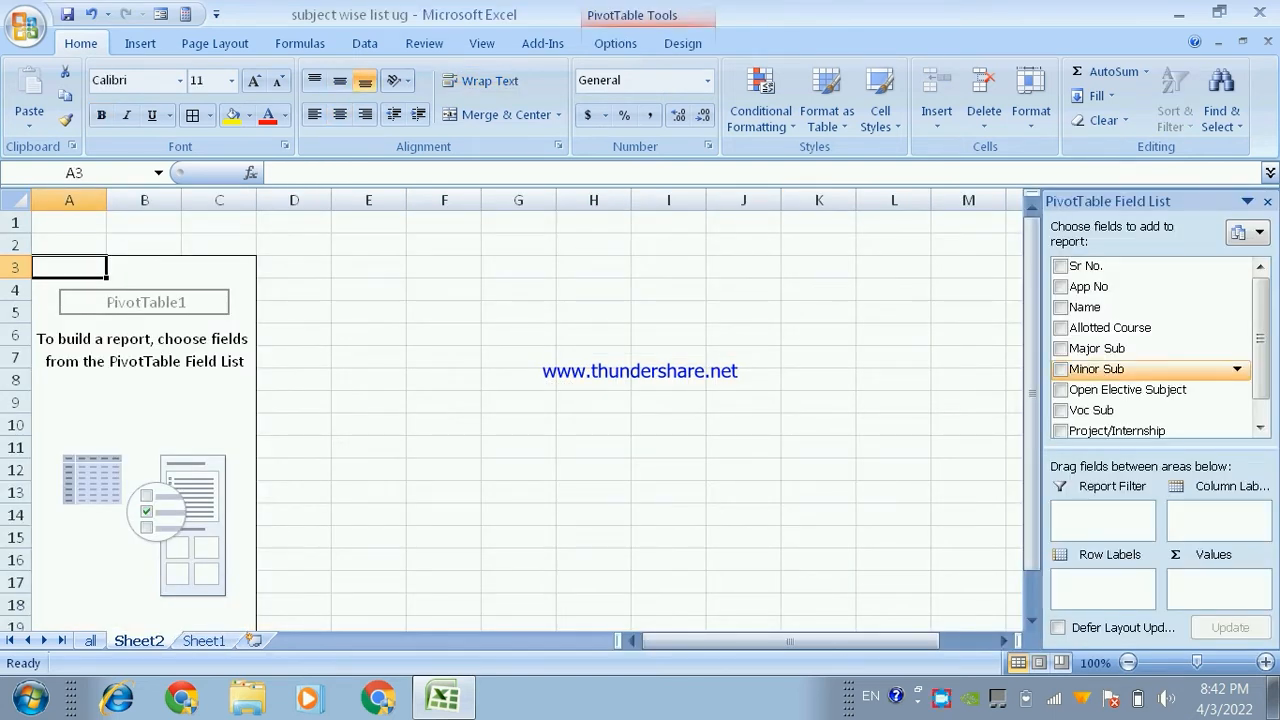
# - Add the Name field to the pivot table's row labels and look through the list
pyautogui.click(1060, 307)
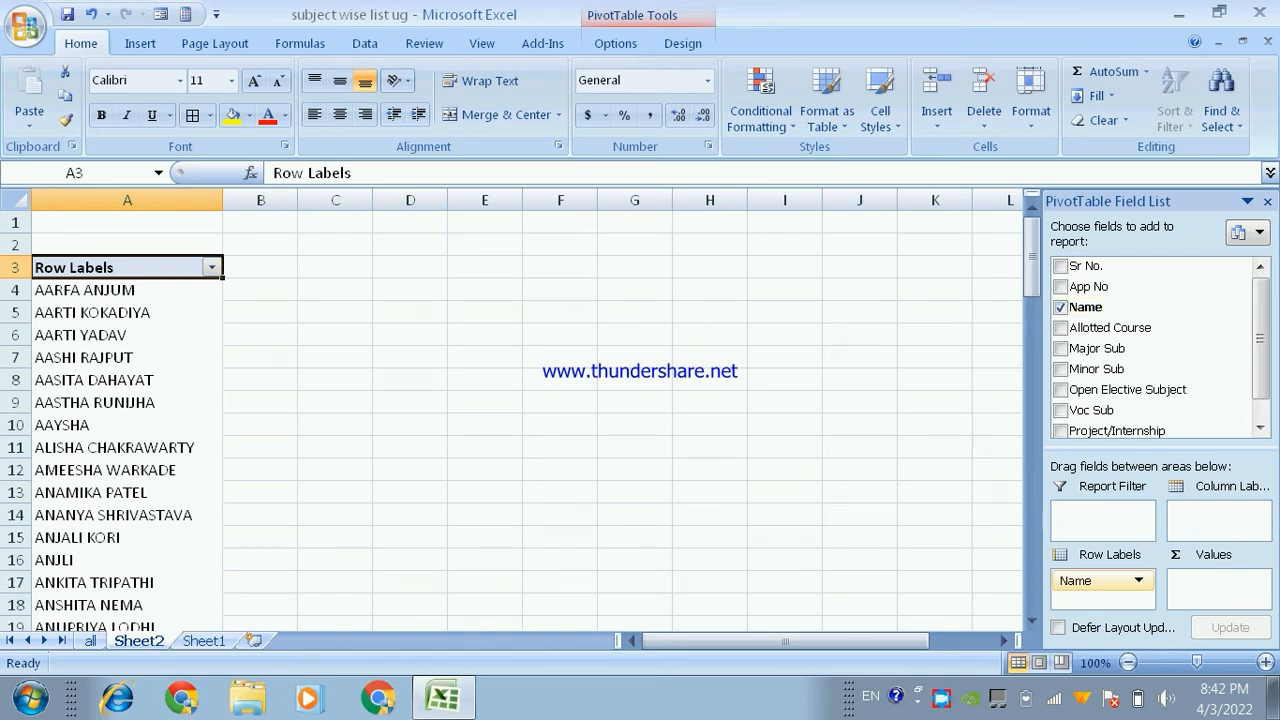
pyautogui.scroll(-6, 515, 415)
pyautogui.scroll(6, 515, 415)
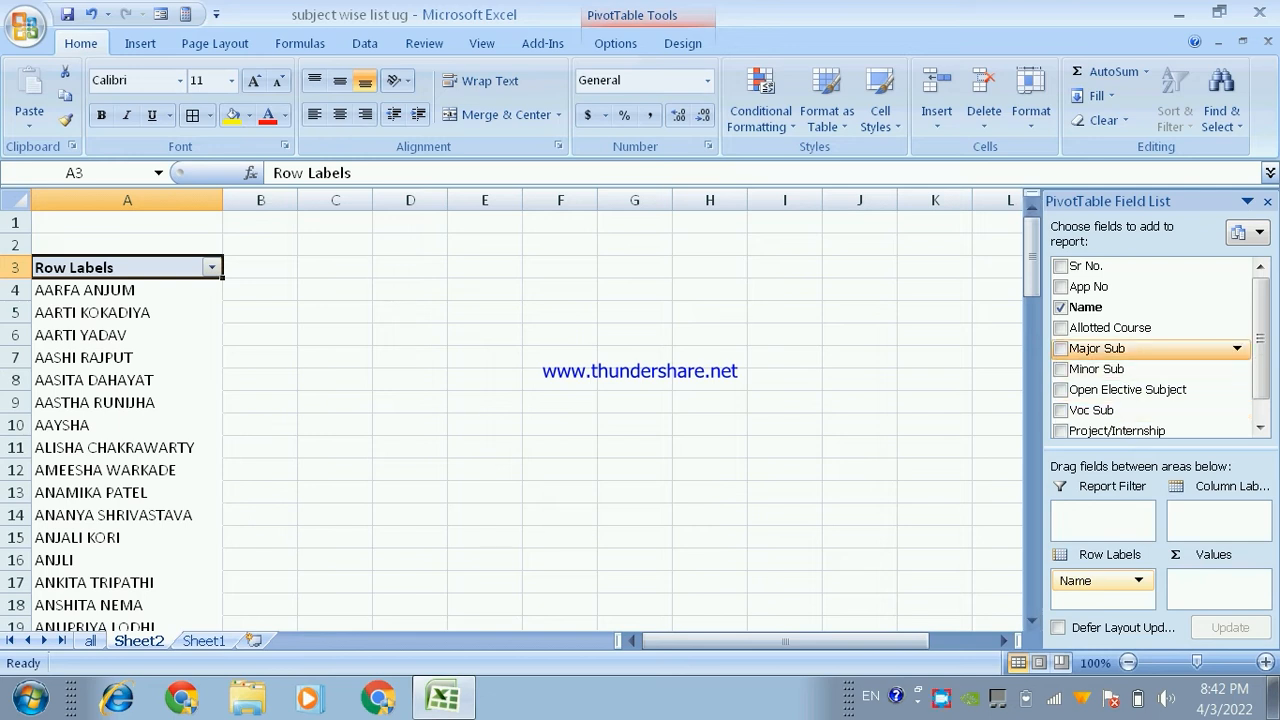
# - Try Major Sub as a second row label, remove it, and place it as the pivot table's report filter instead
pyautogui.click(1061, 348)
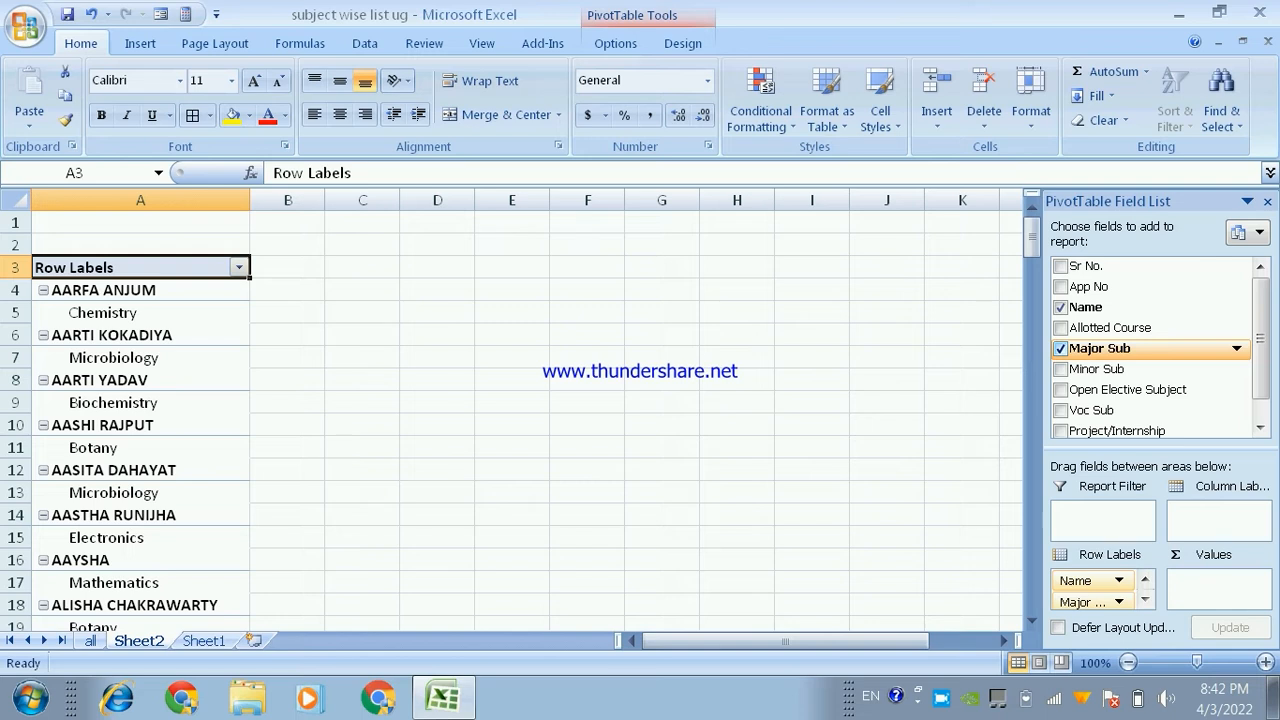
pyautogui.click(1061, 348)
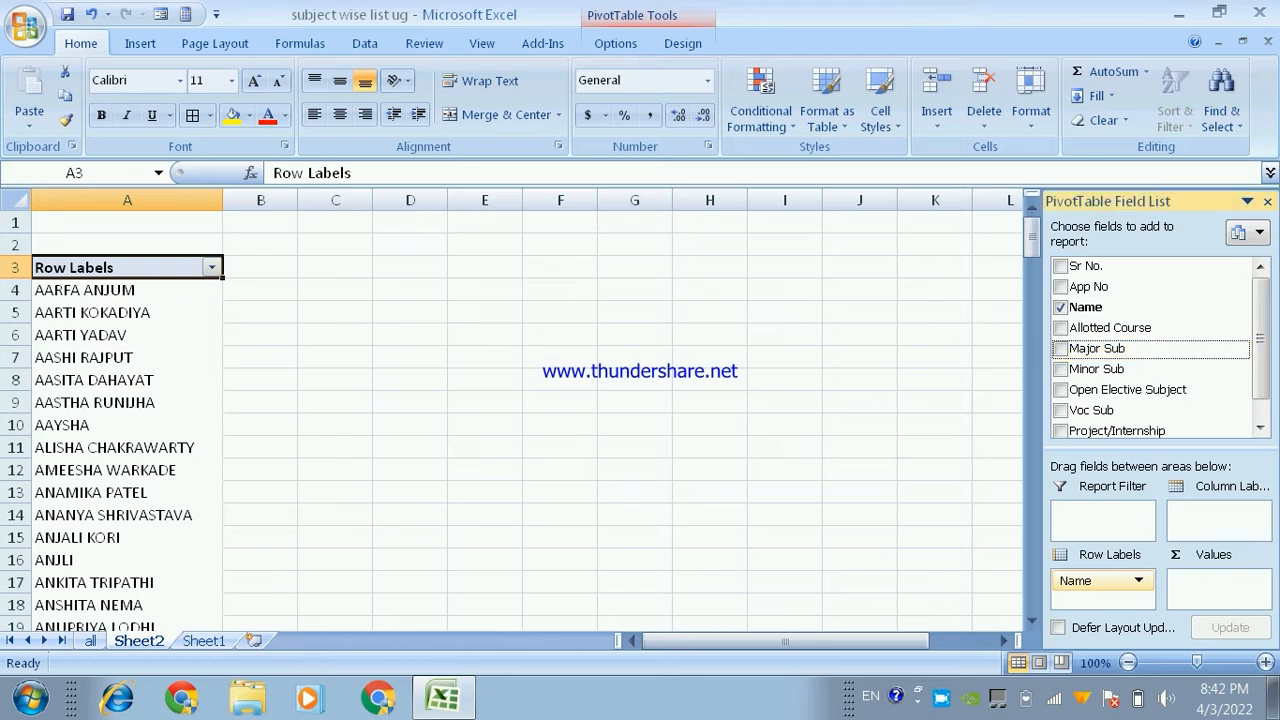
pyautogui.scroll(-1, 1150, 347)
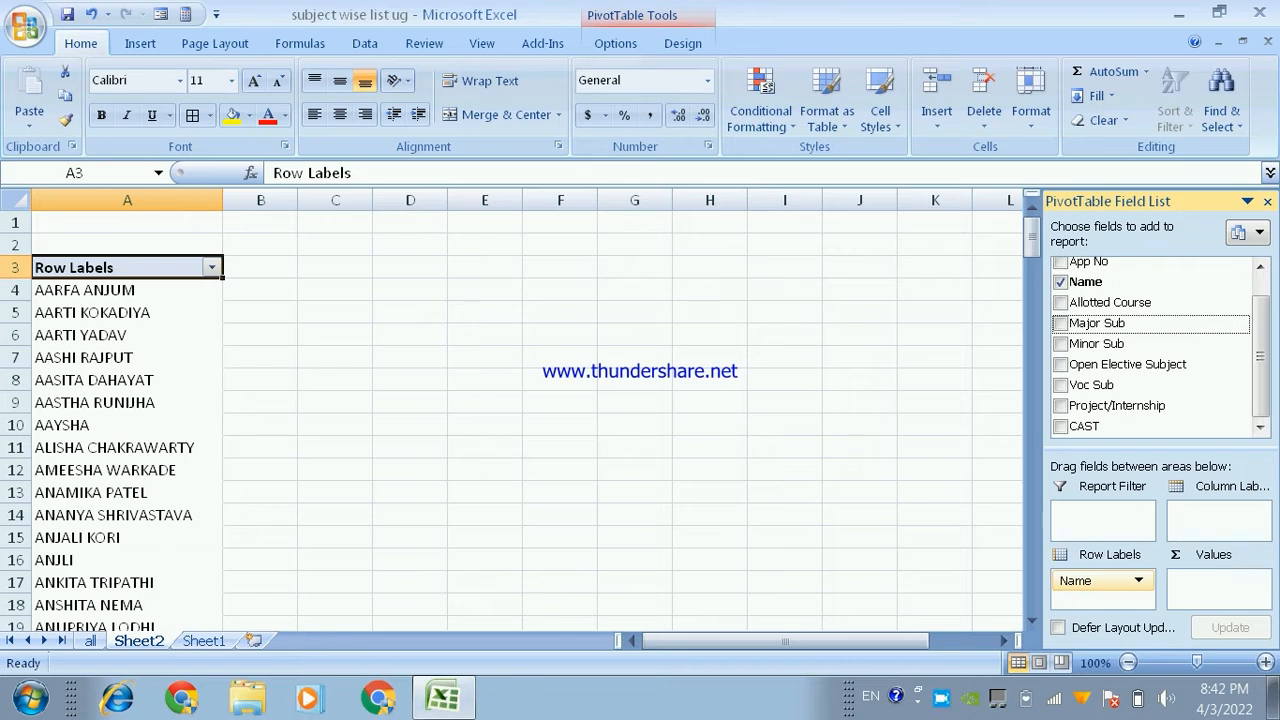
pyautogui.moveTo(1097, 323); pyautogui.dragTo(1103, 520)
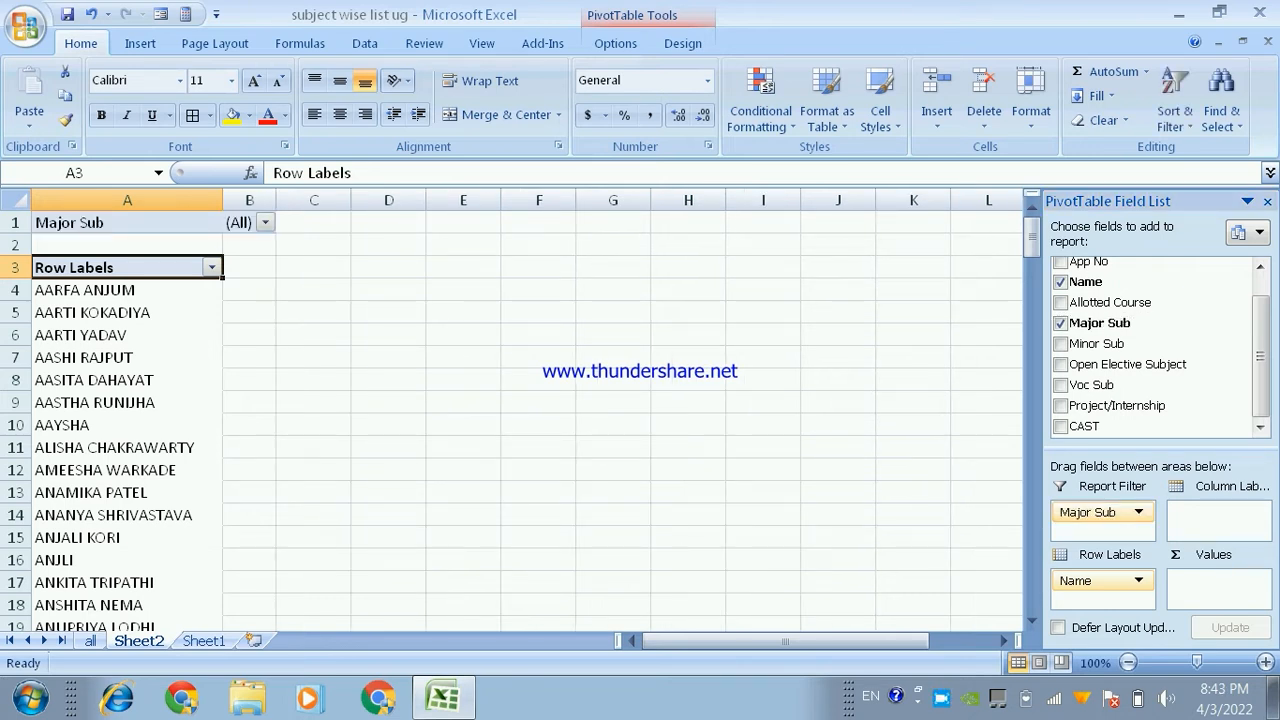
# - Filter the pivot table by the major subject Biochemistry and select the listed student names
pyautogui.scroll(-8, 500, 420)
pyautogui.scroll(-18, 500, 420)
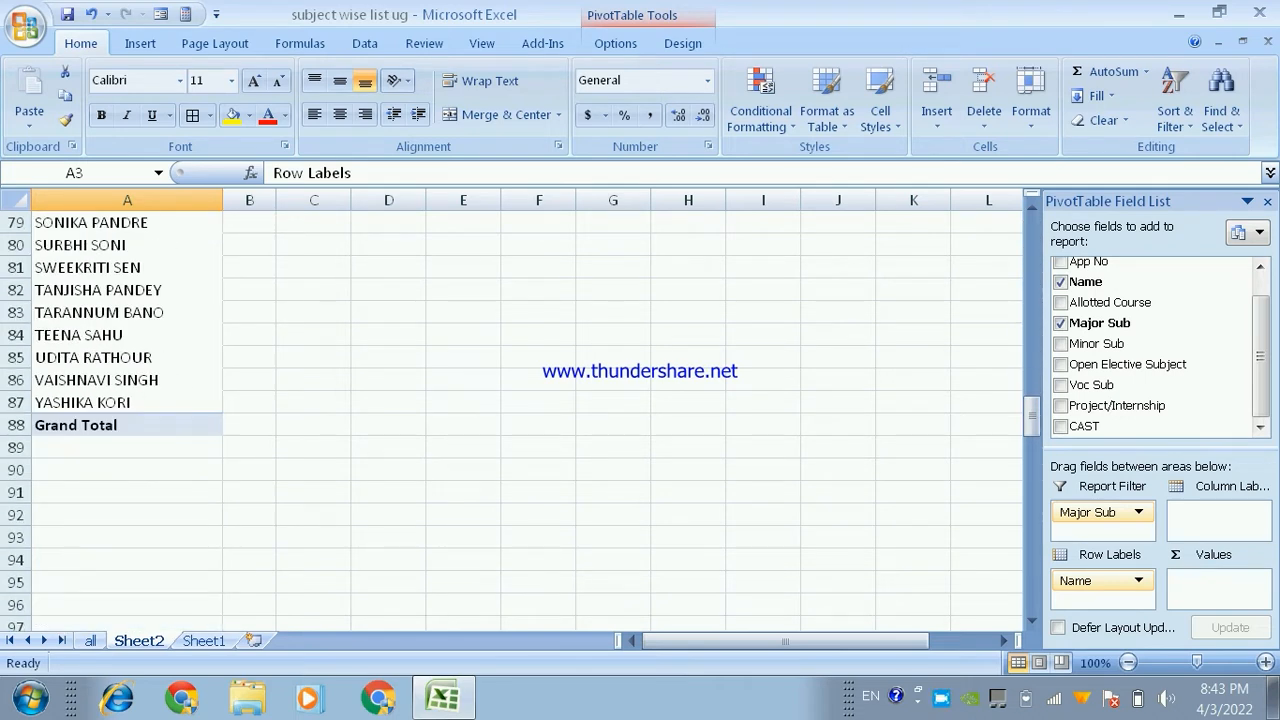
pyautogui.scroll(20, 500, 420)
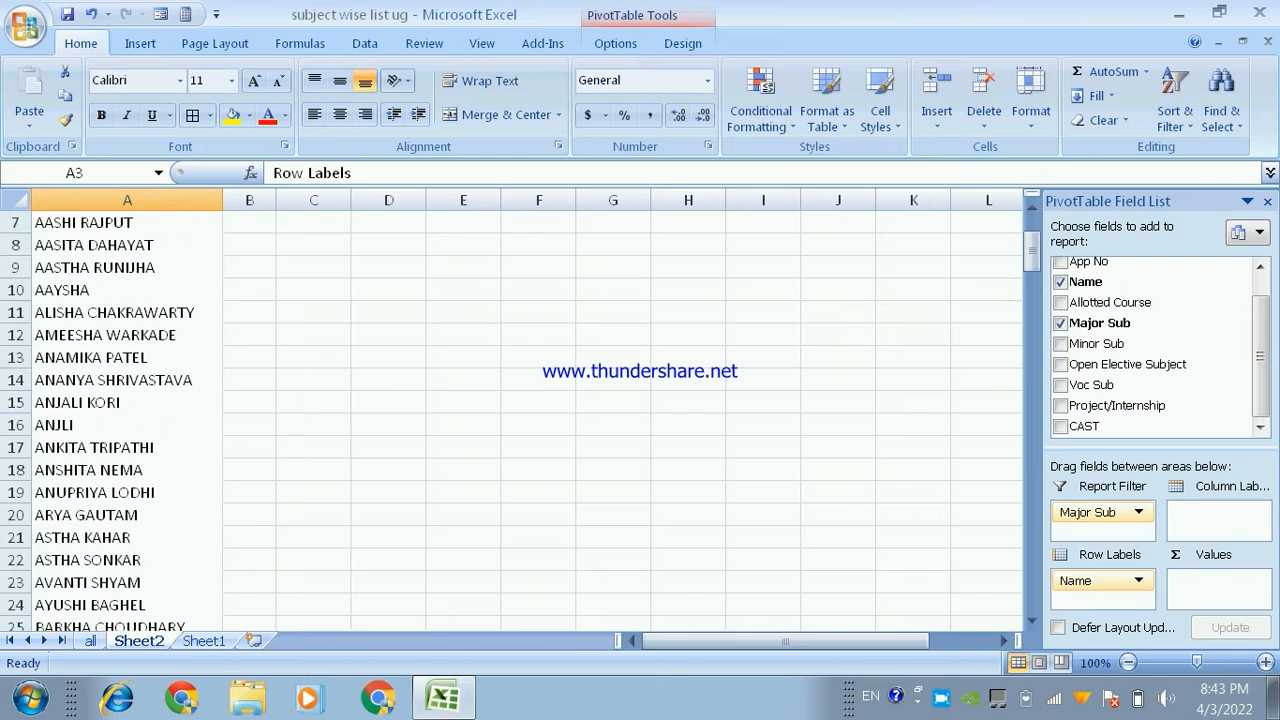
pyautogui.scroll(3, 500, 420)
pyautogui.click(264, 222)
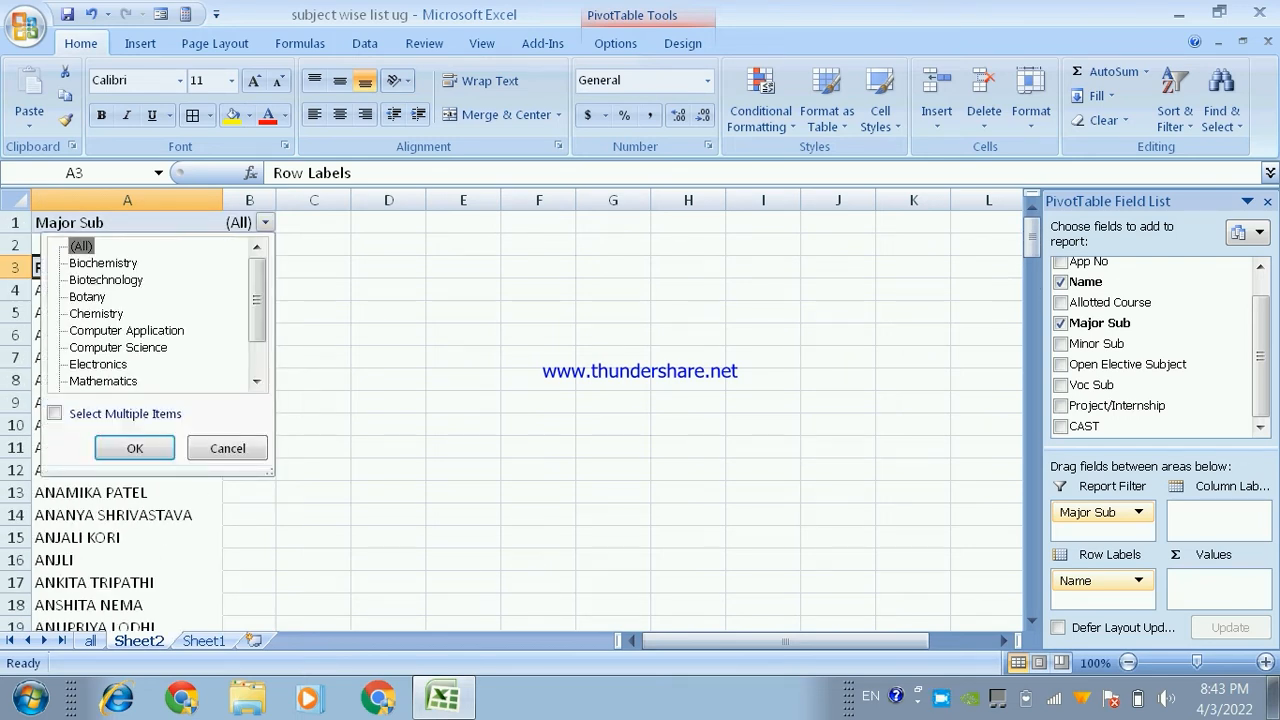
pyautogui.click(103, 263)
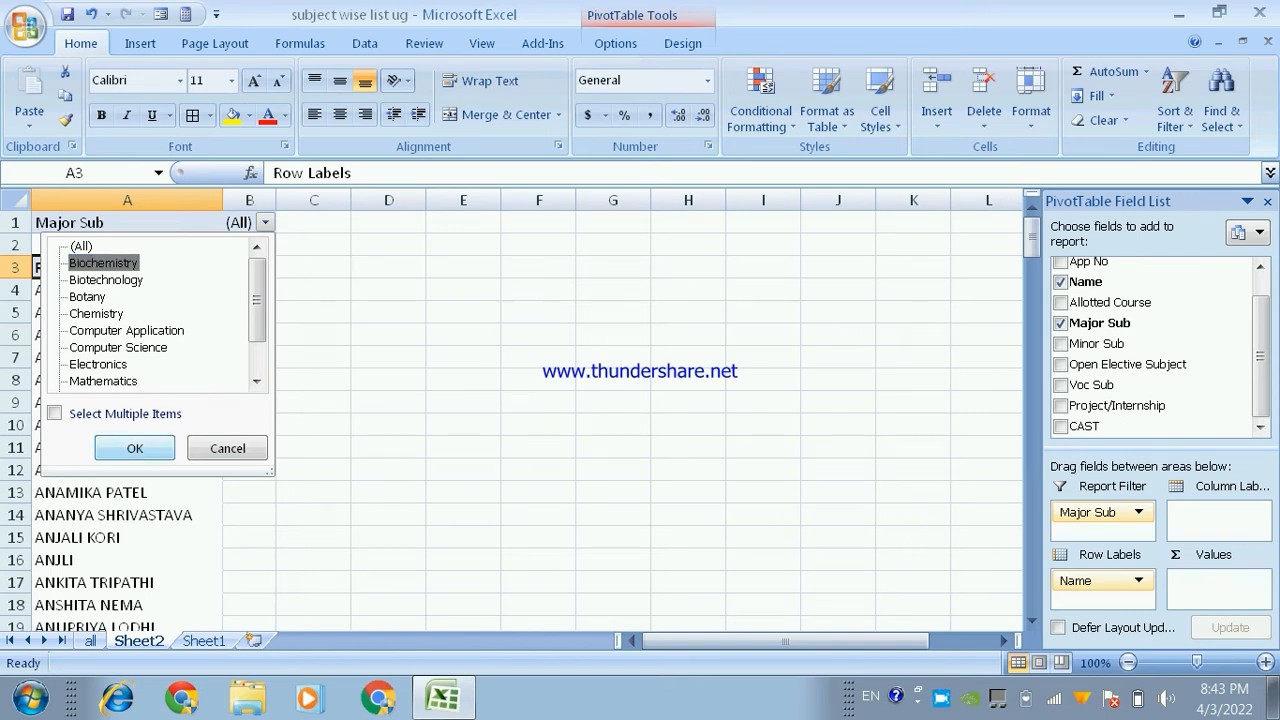
pyautogui.click(134, 448)
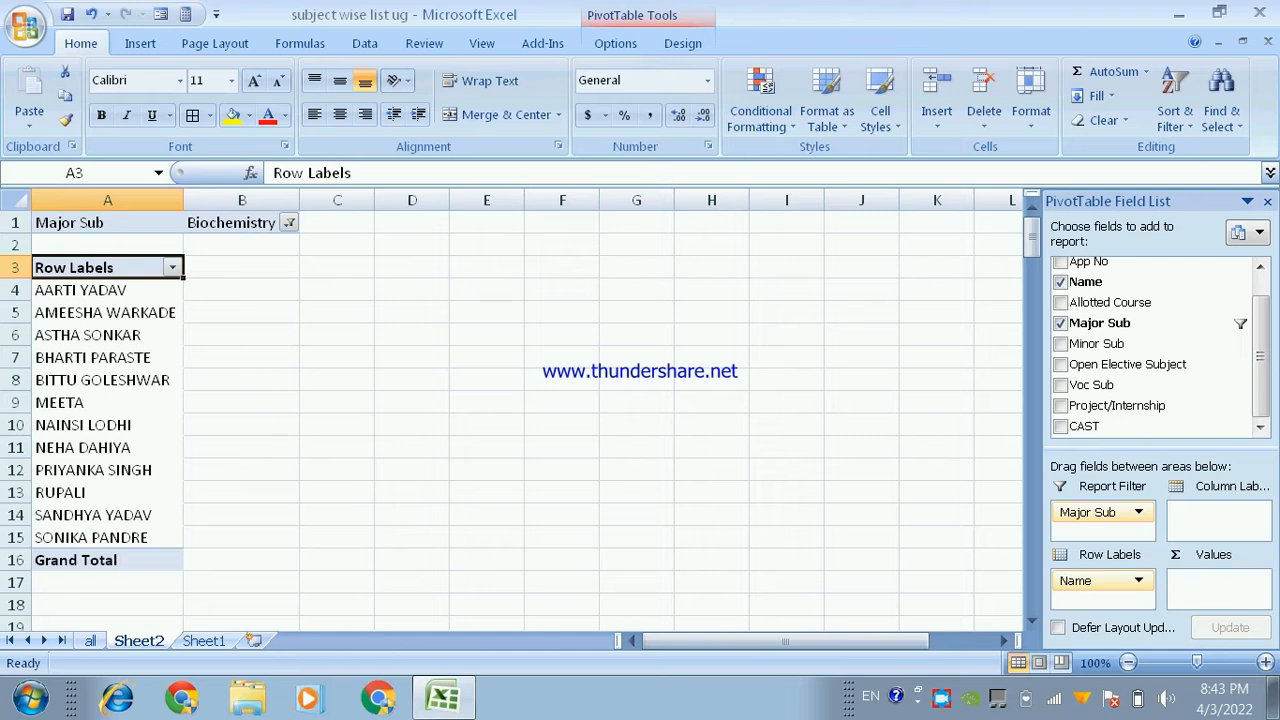
pyautogui.moveTo(100, 290); pyautogui.dragTo(100, 537)
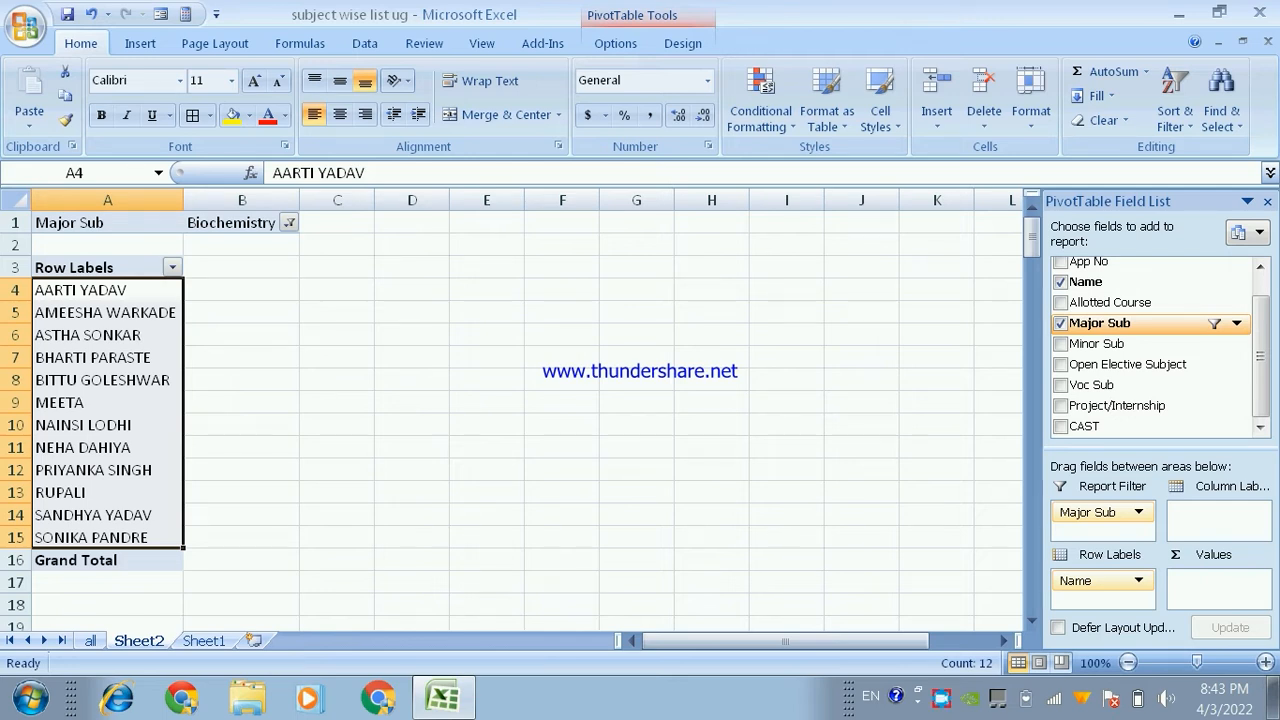
# - Add Major Sub to the pivot table's values as a count and select its grand total
pyautogui.moveTo(1100, 323); pyautogui.dragTo(1217, 582)
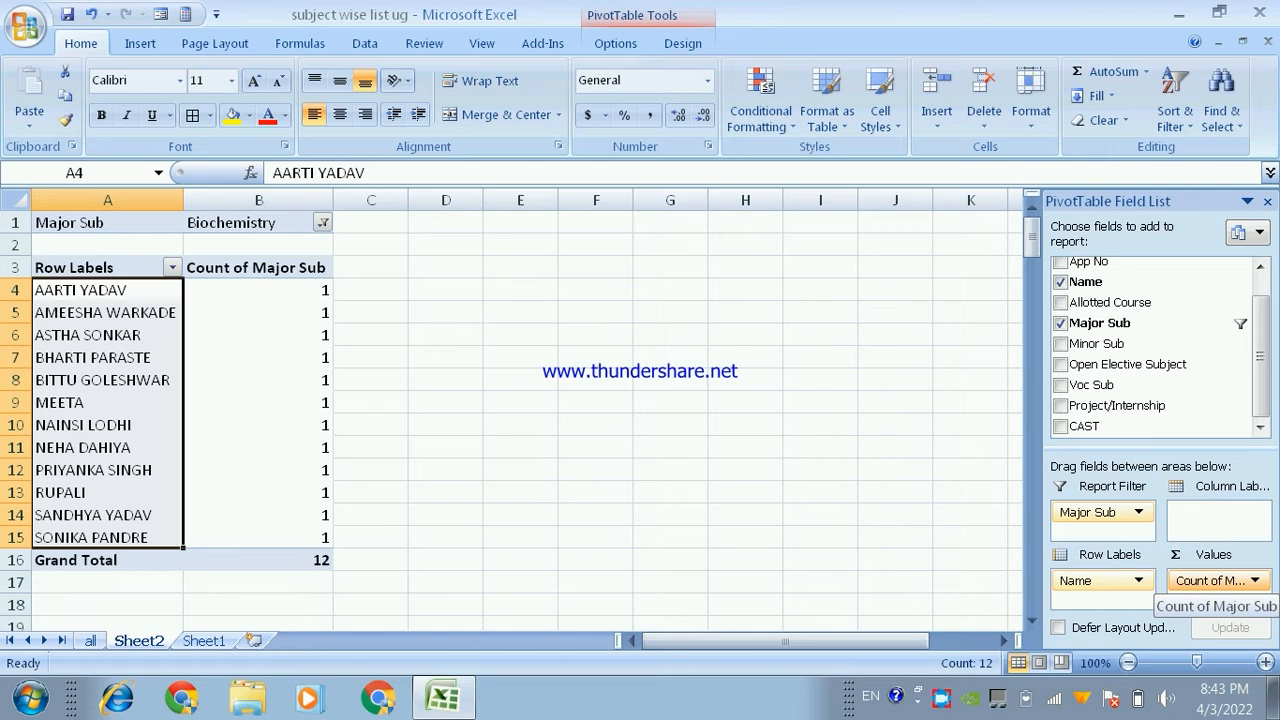
pyautogui.moveTo(258, 290); pyautogui.dragTo(258, 515)
pyautogui.click(310, 560)
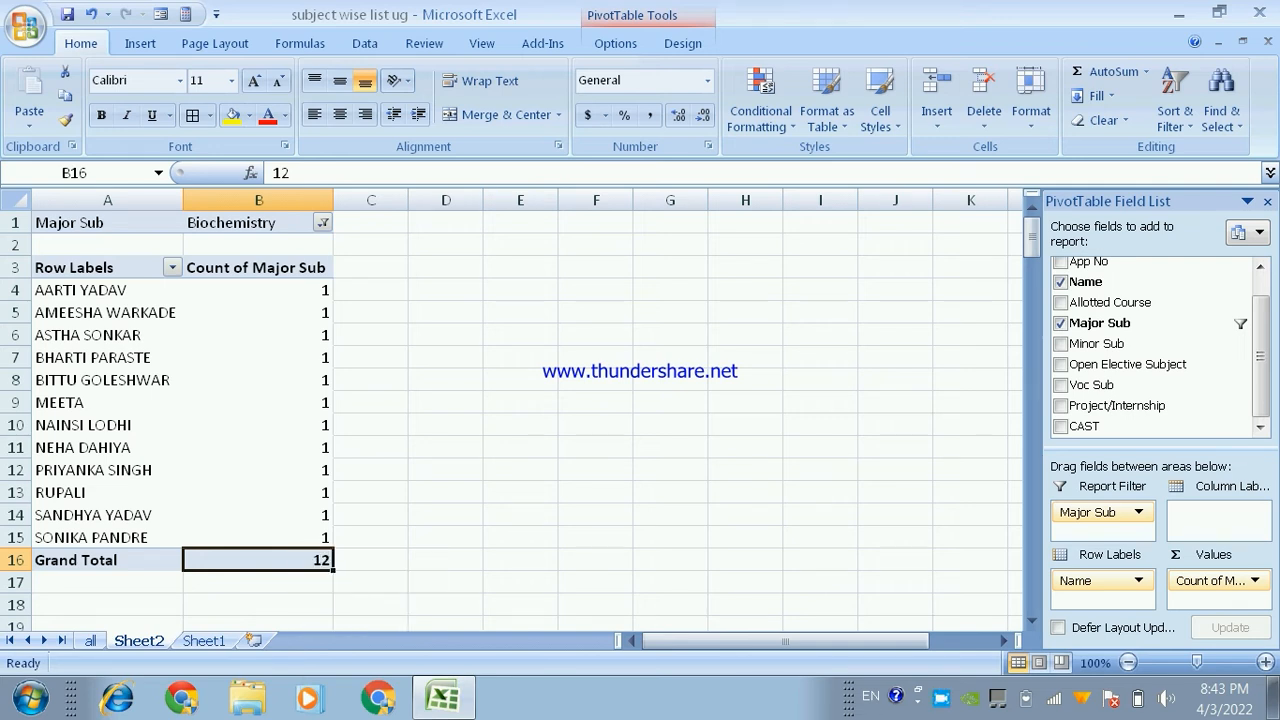
# - Change the Major Sub report filter to Botany
pyautogui.click(322, 223)
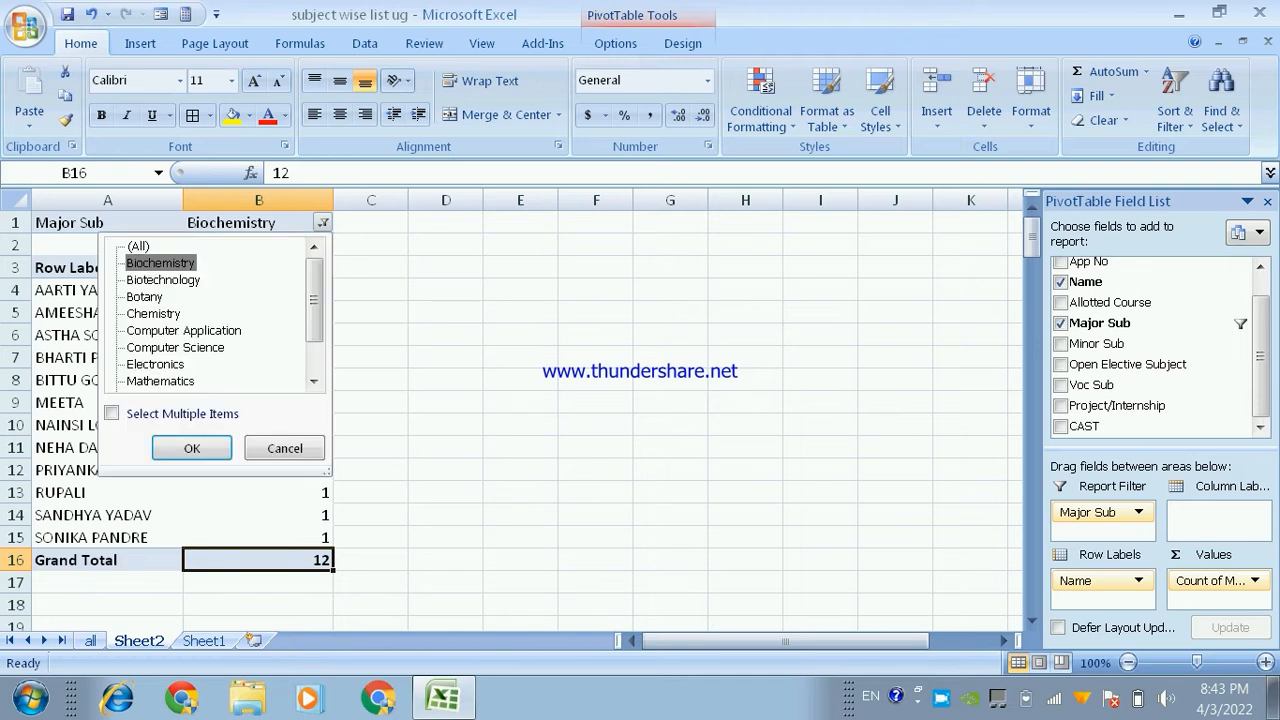
pyautogui.click(145, 297)
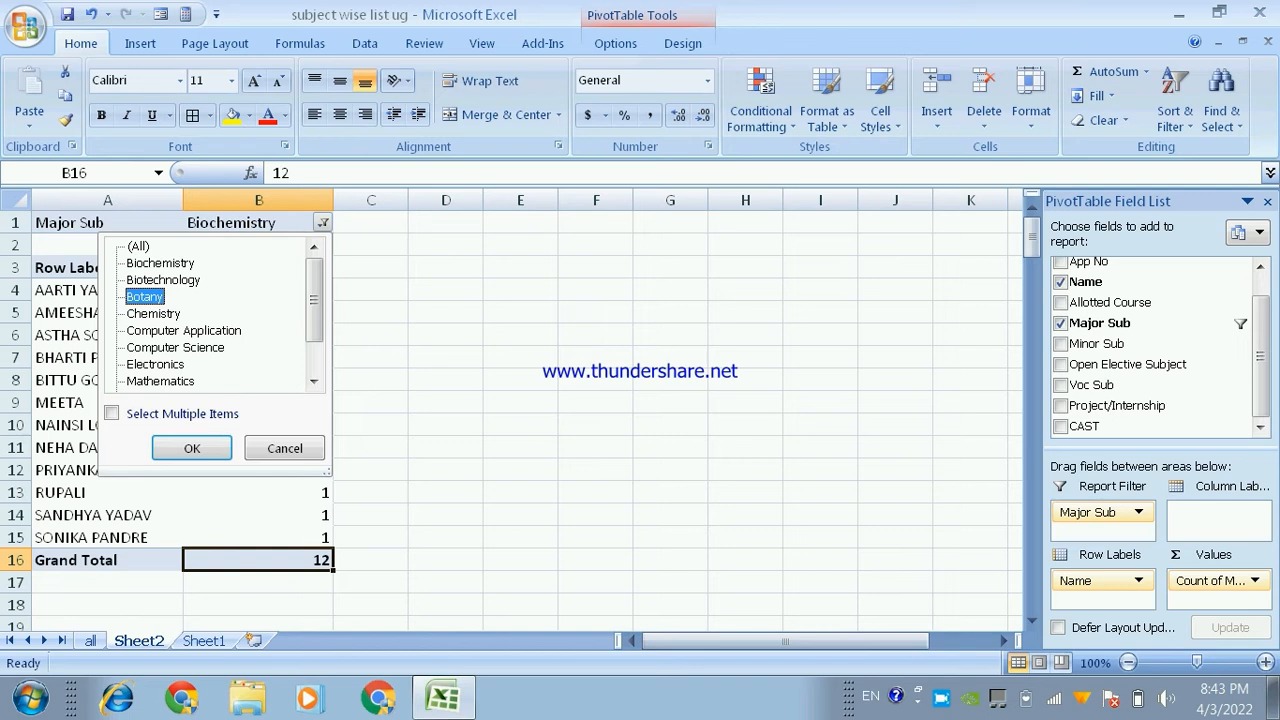
pyautogui.click(112, 413)
pyautogui.click(192, 448)
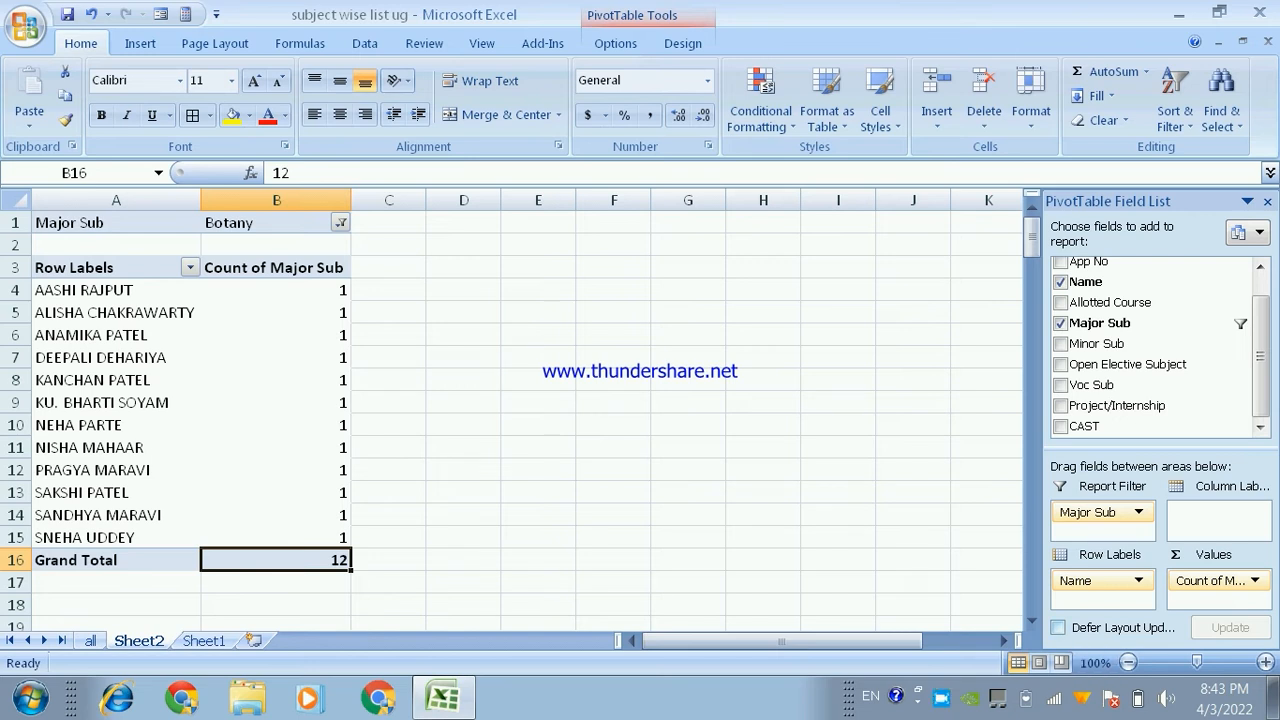
# - Turn on deferred layout updating for the pivot table and try to refresh its data
pyautogui.click(1058, 627)
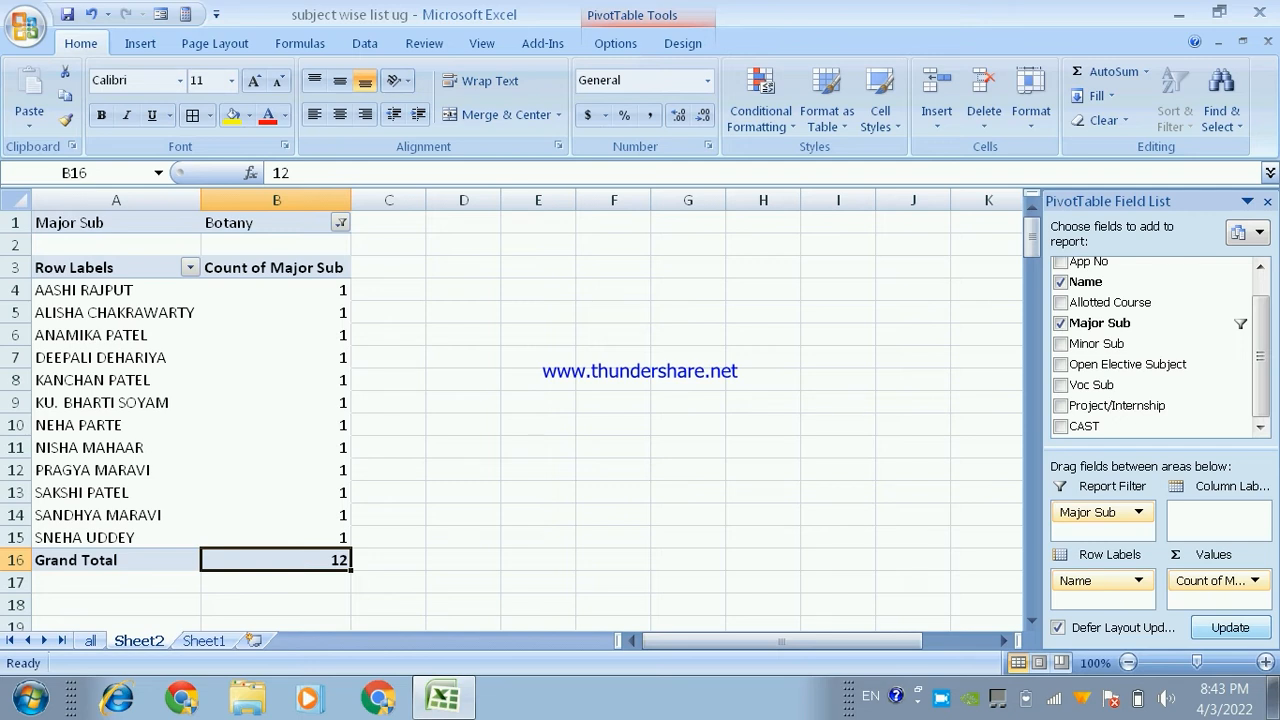
pyautogui.click(615, 43)
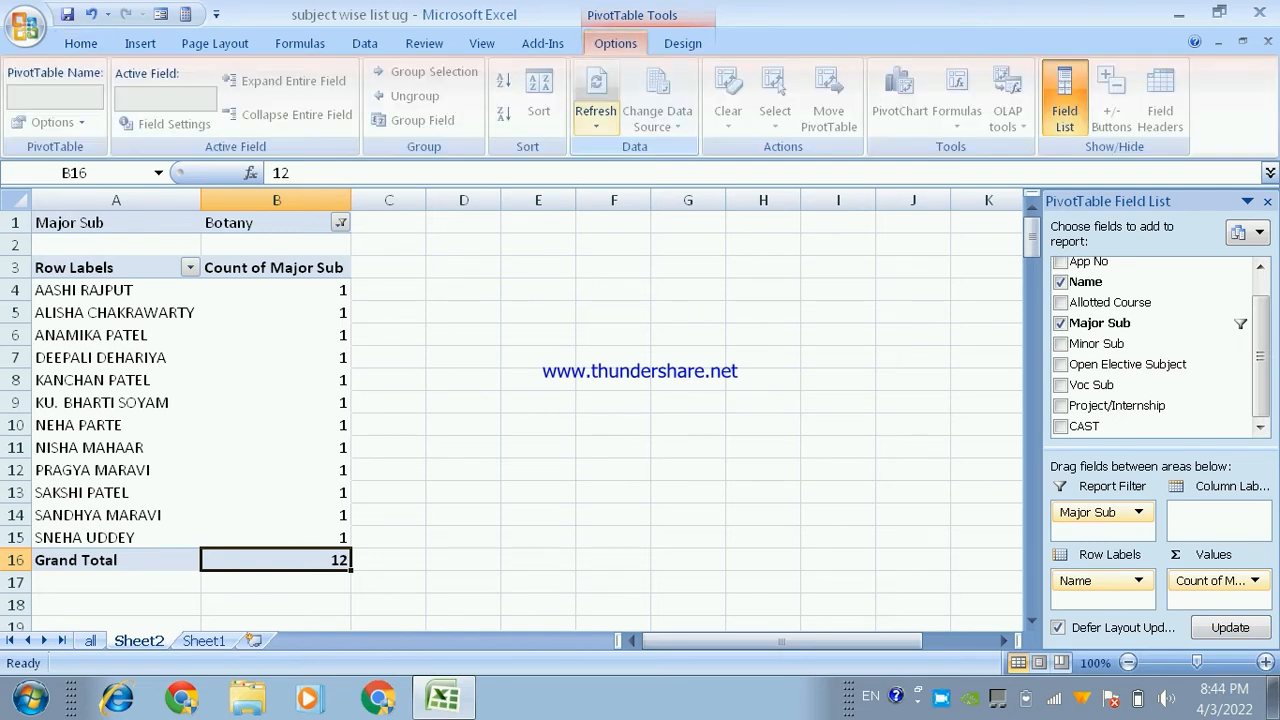
pyautogui.click(596, 120)
pyautogui.click(638, 176)
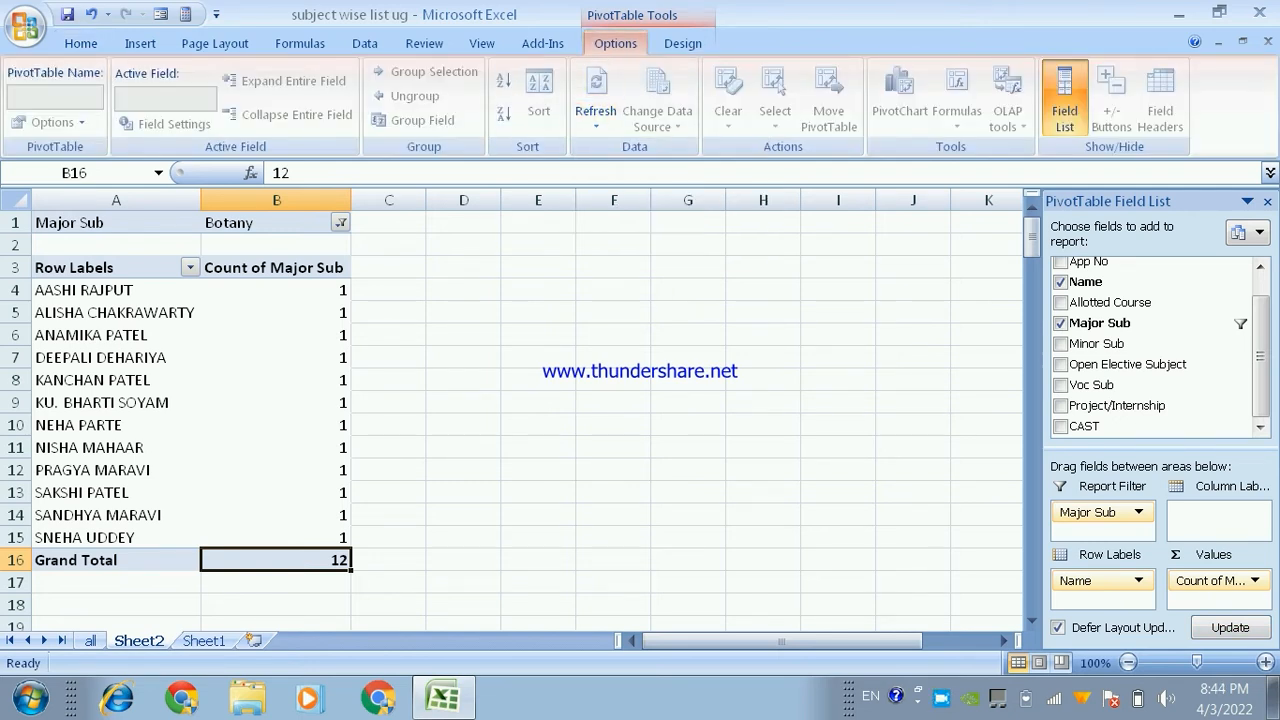
pyautogui.click(276, 223)
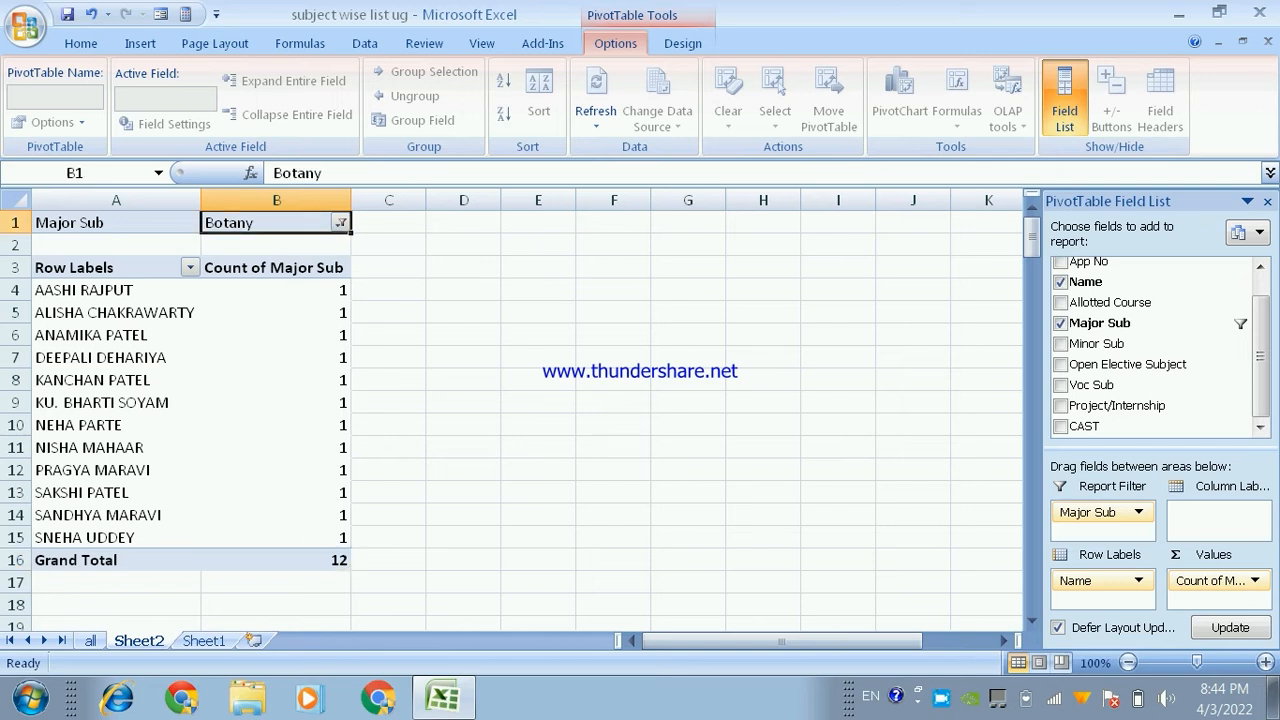
pyautogui.click(389, 313)
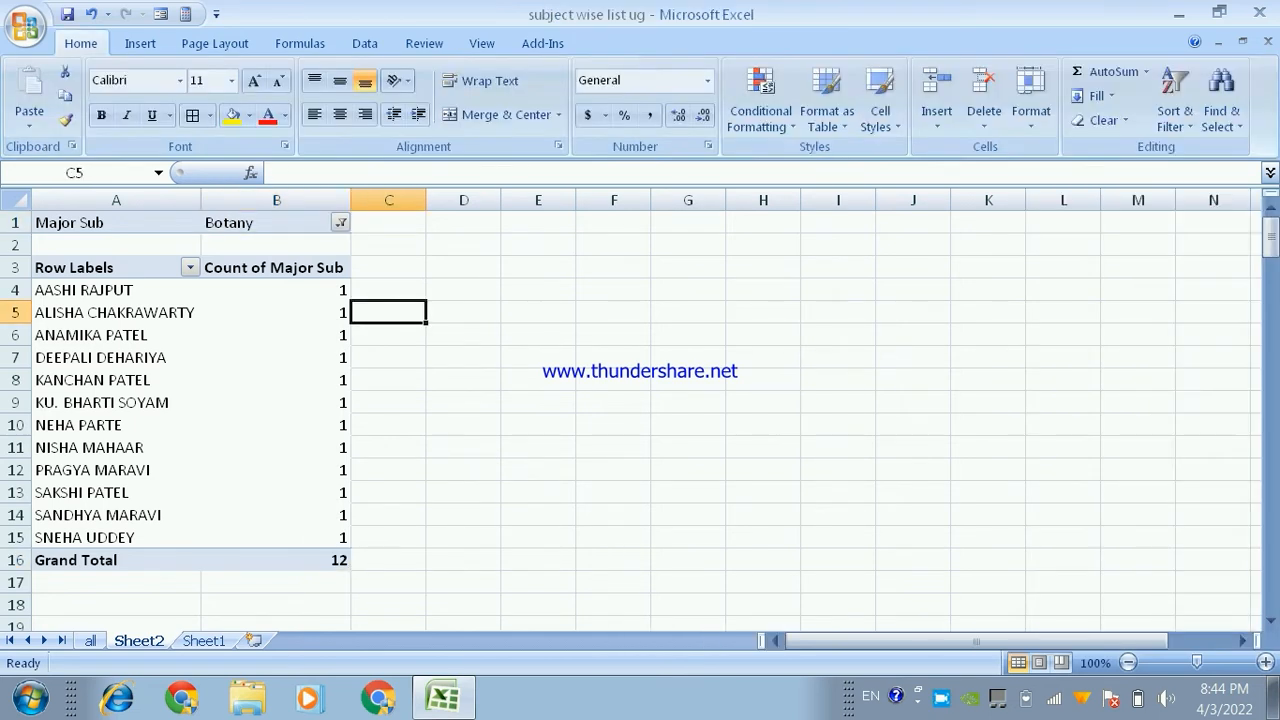
# - Change the Major Sub report filter to Computer Application and select the grand total of the count
pyautogui.click(341, 223)
pyautogui.press('Down')
pyautogui.press('Down')
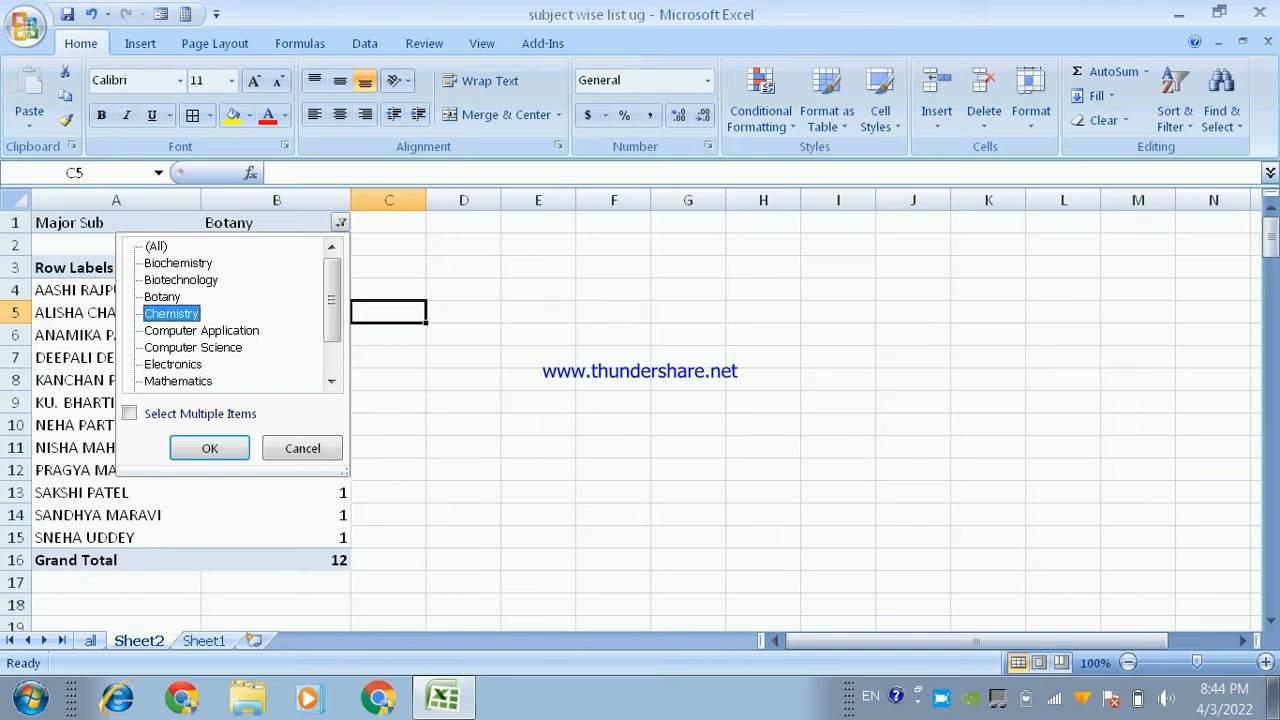
pyautogui.press('Return')
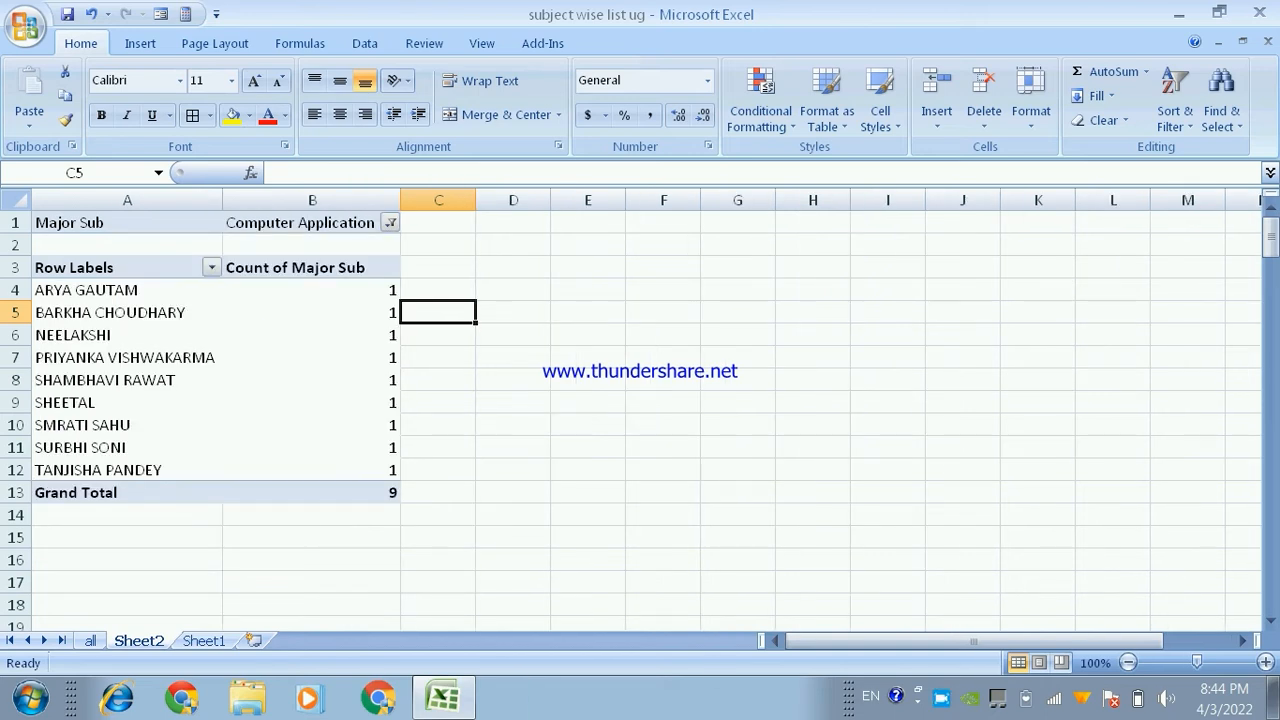
pyautogui.click(312, 493)
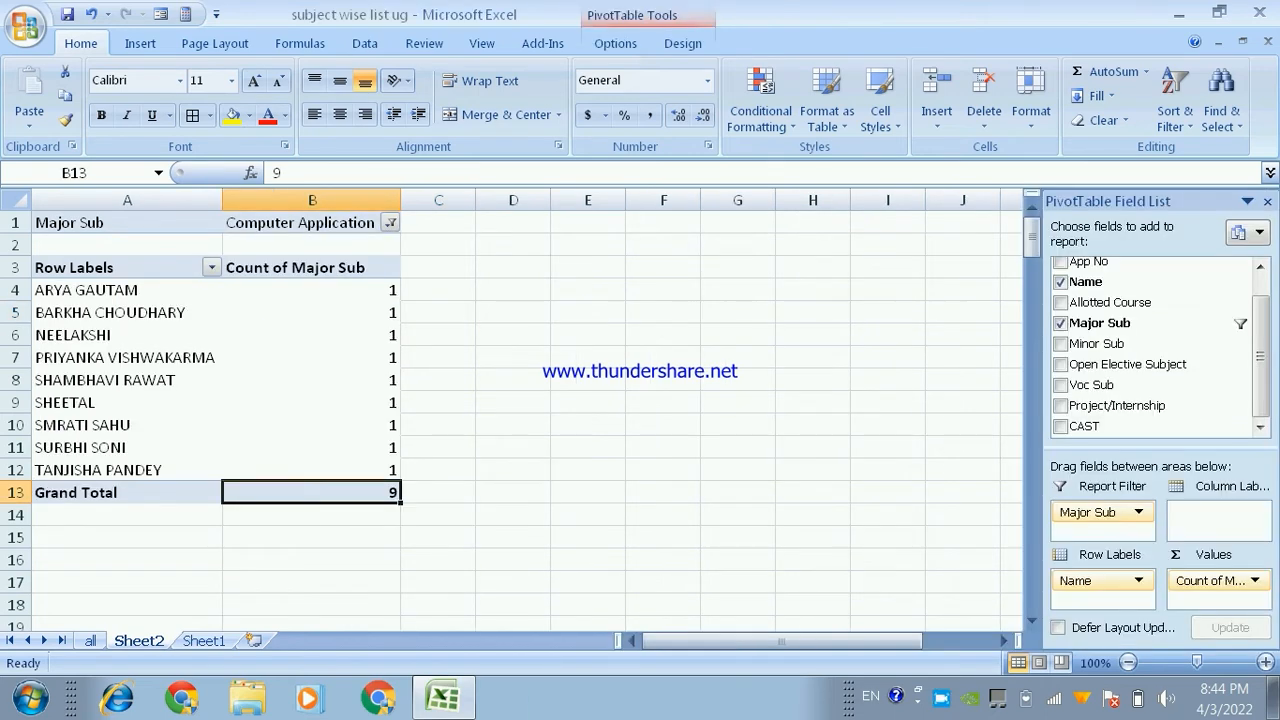
# - Change the Major Sub report filter to Mathematics and select the grand total of the count
pyautogui.click(390, 223)
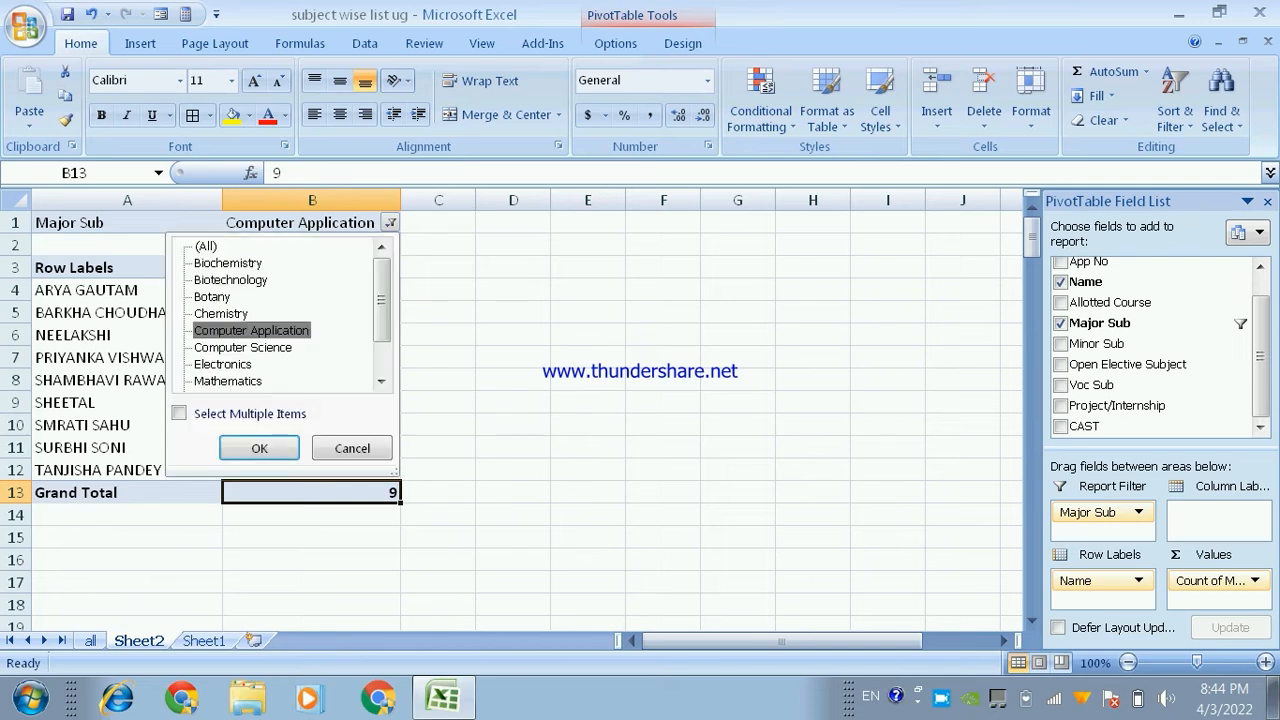
pyautogui.click(228, 381)
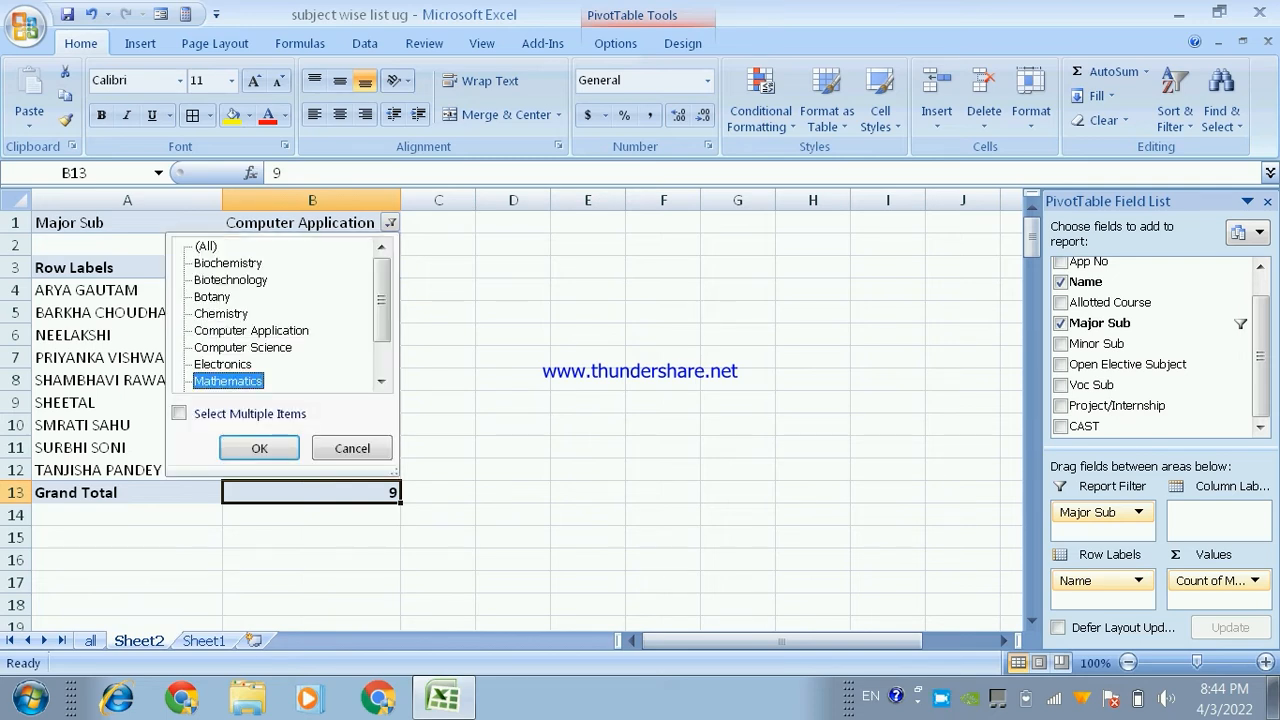
pyautogui.click(179, 413)
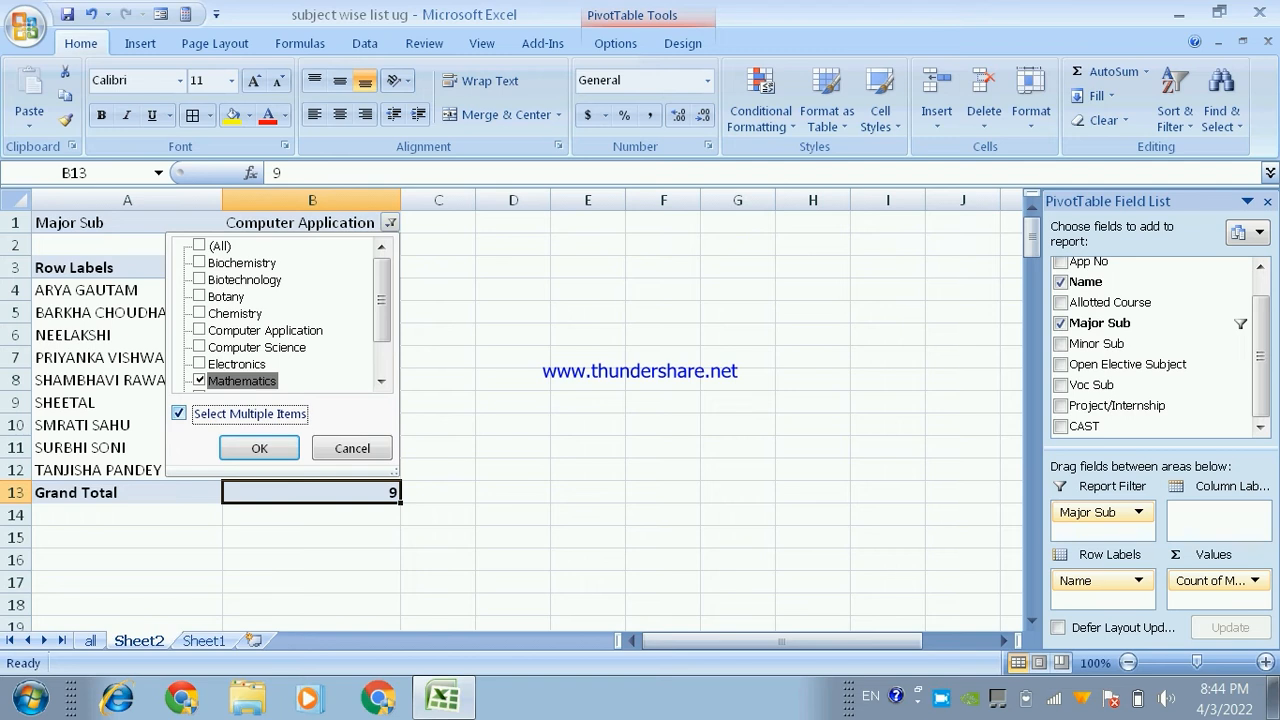
pyautogui.click(179, 413)
pyautogui.click(259, 448)
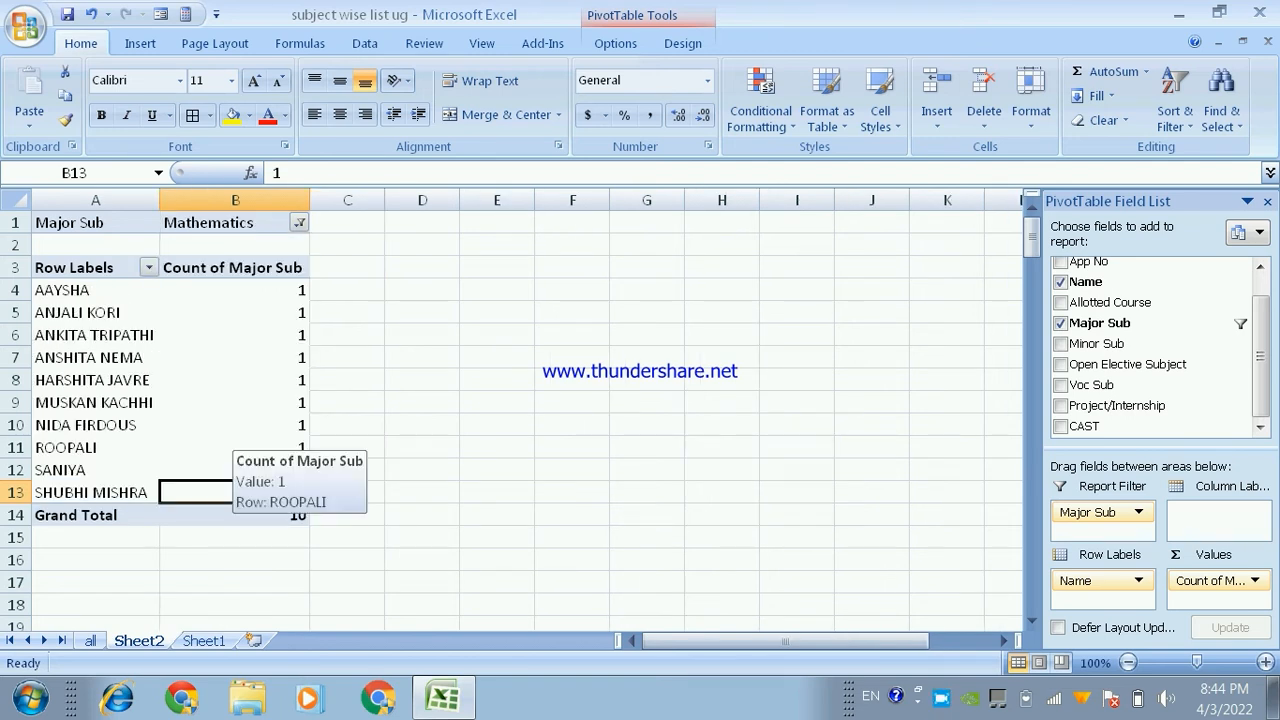
pyautogui.click(237, 514)
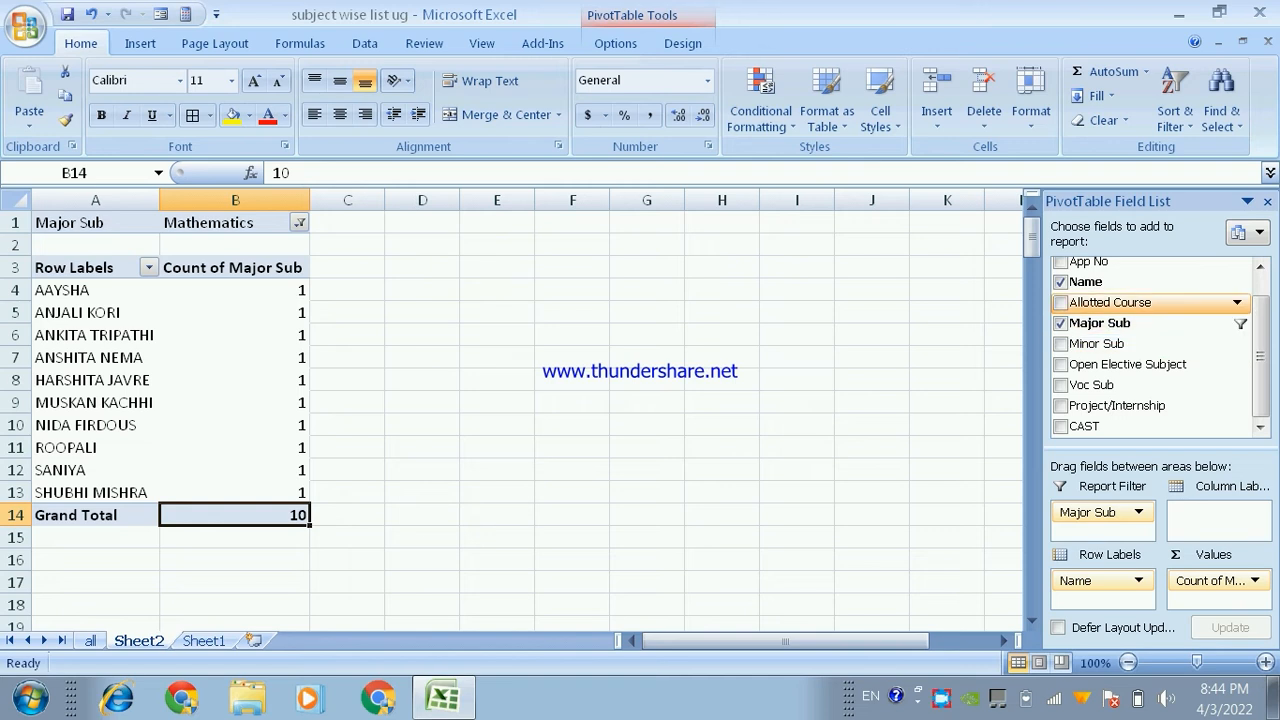
# - Remove Major Sub from the pivot table and make CAST its report filter instead
pyautogui.click(1060, 323)
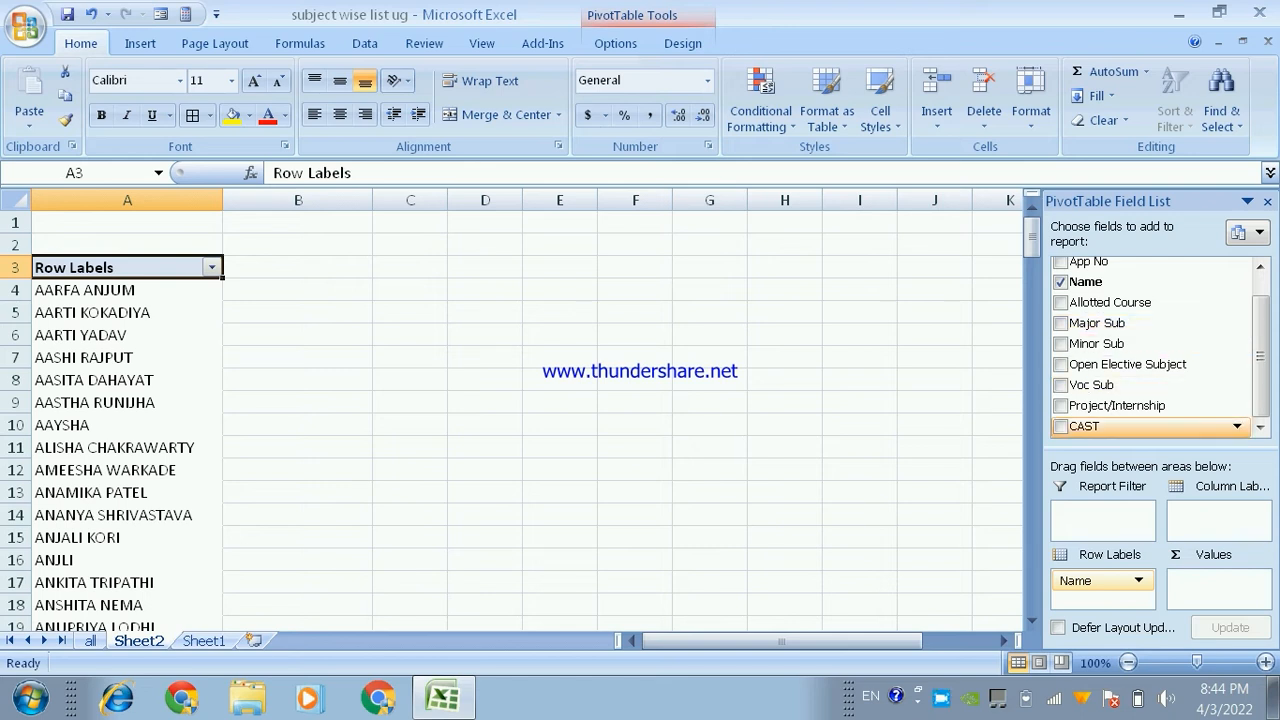
pyautogui.click(1060, 426)
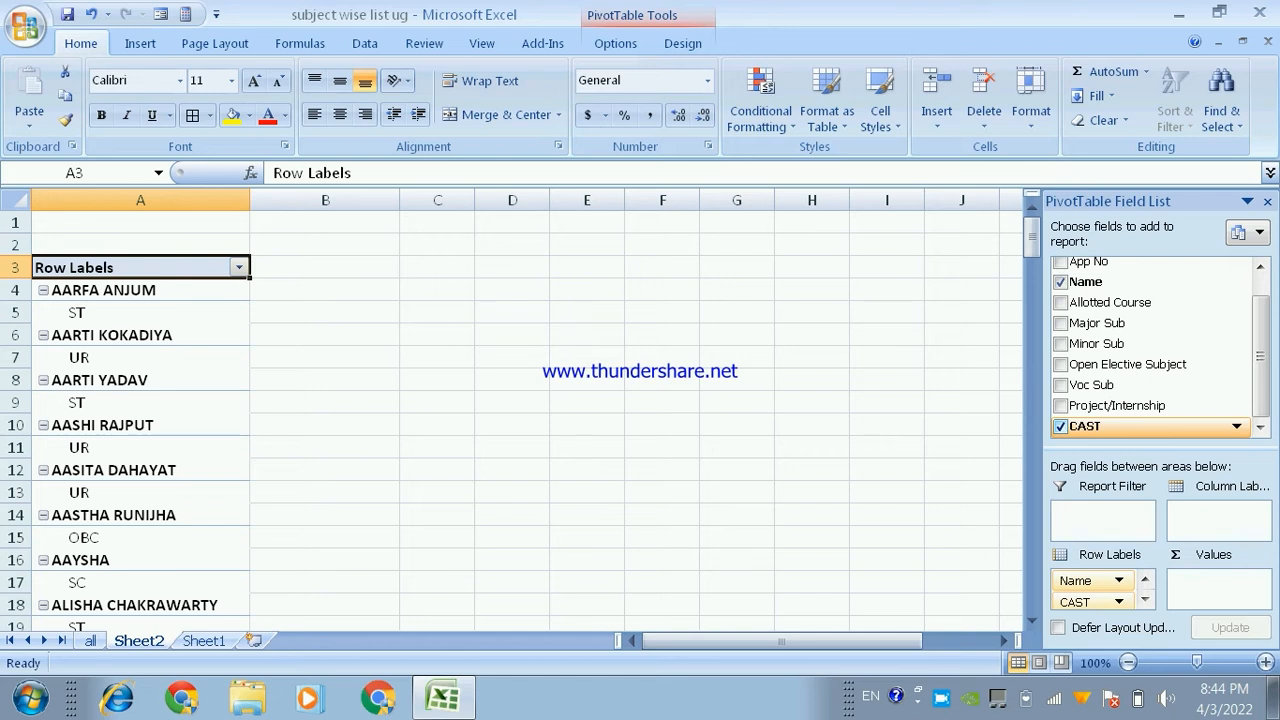
pyautogui.click(1061, 427)
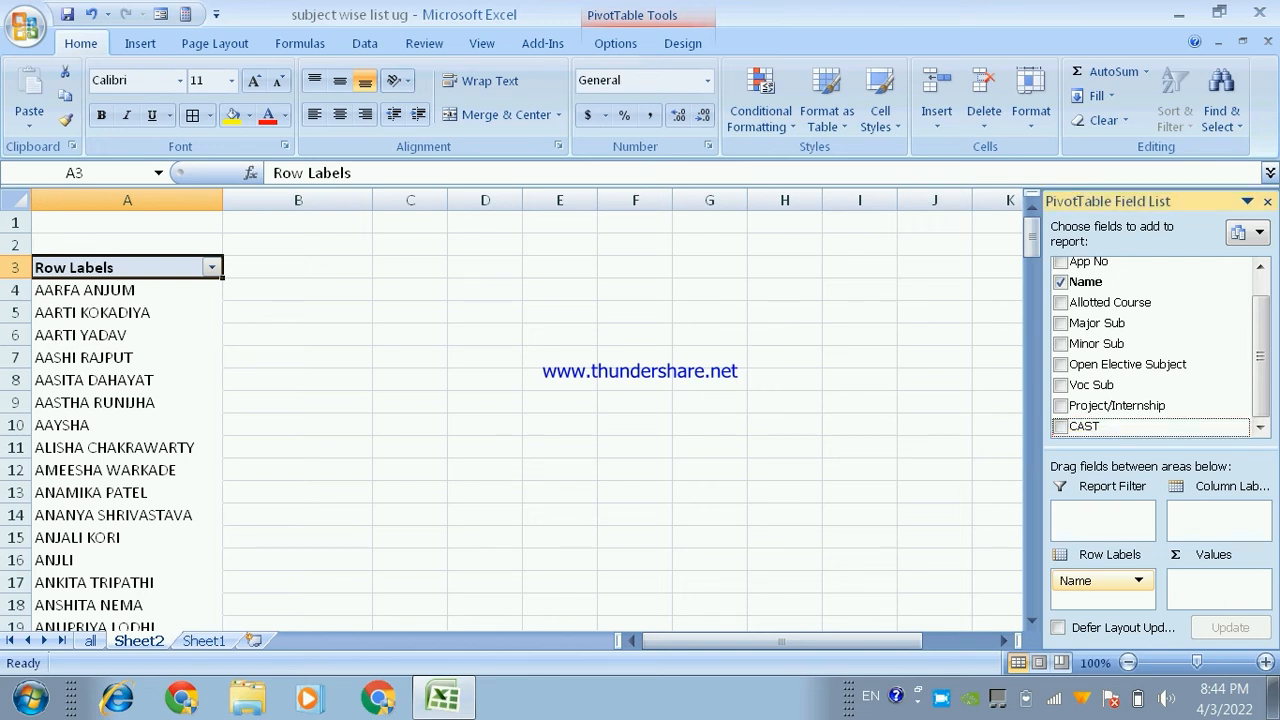
pyautogui.moveTo(1085, 426); pyautogui.dragTo(1102, 514)
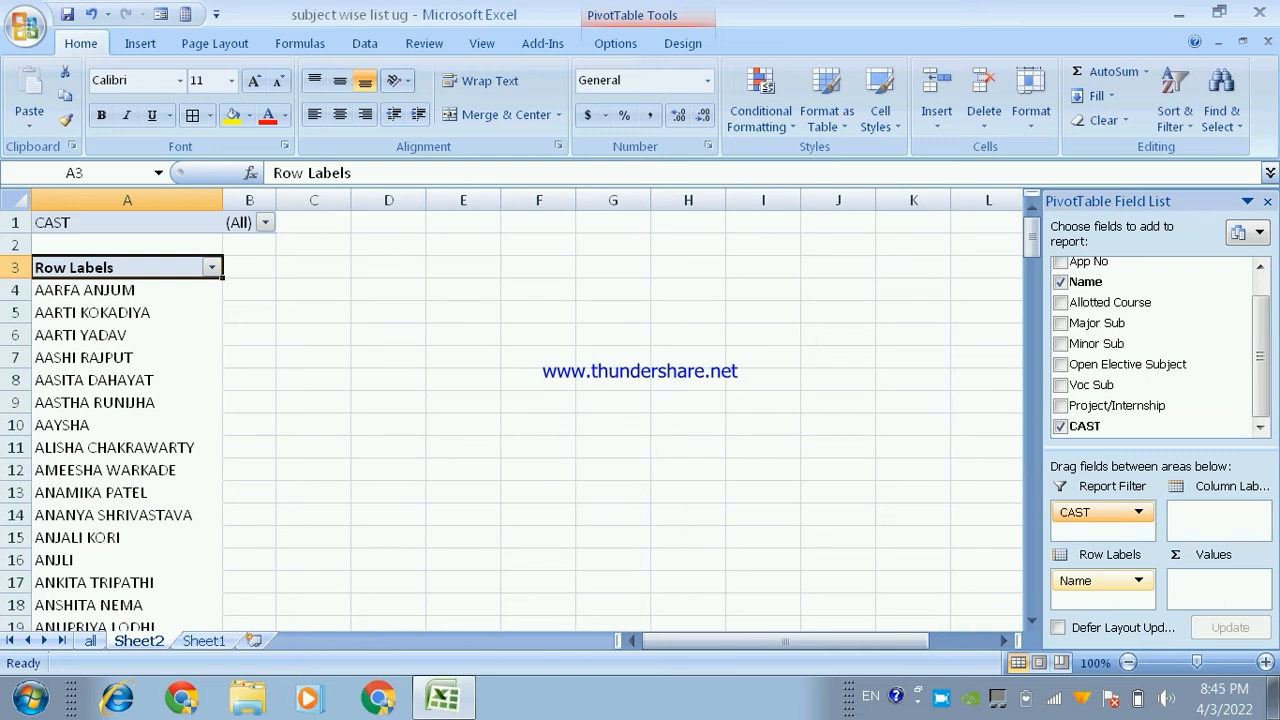
pyautogui.click(1138, 512)
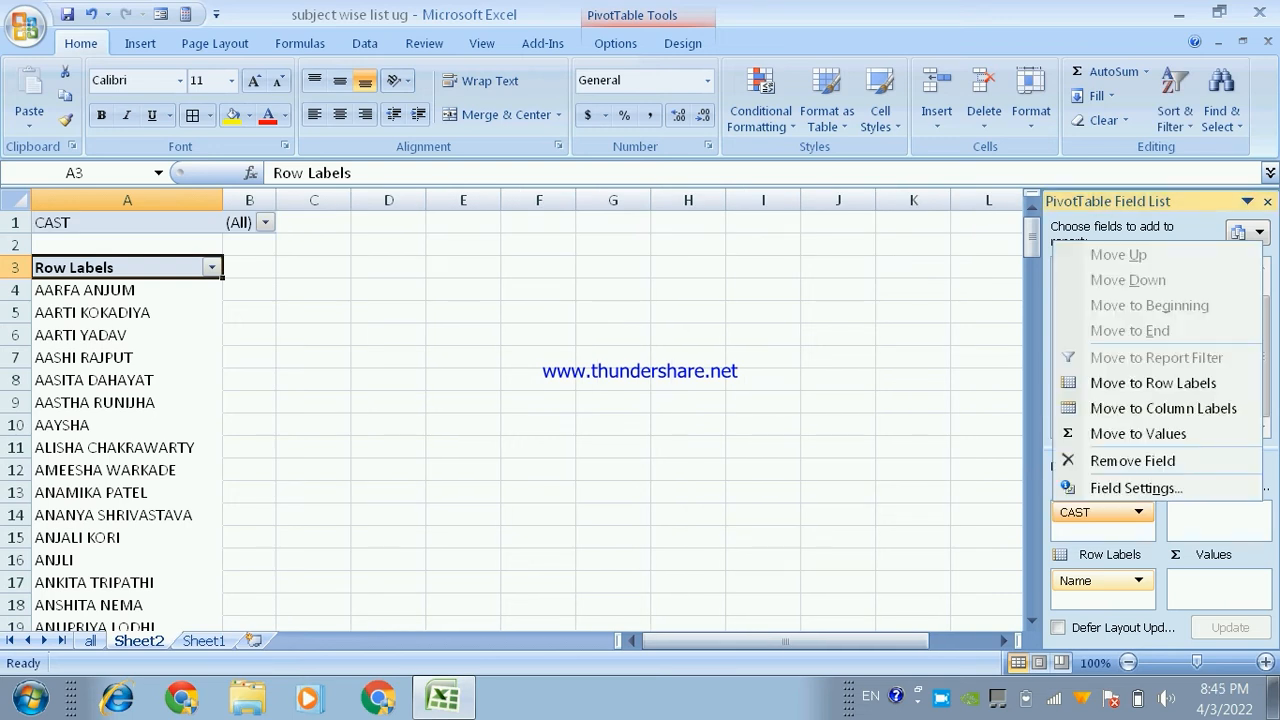
pyautogui.click(1138, 512)
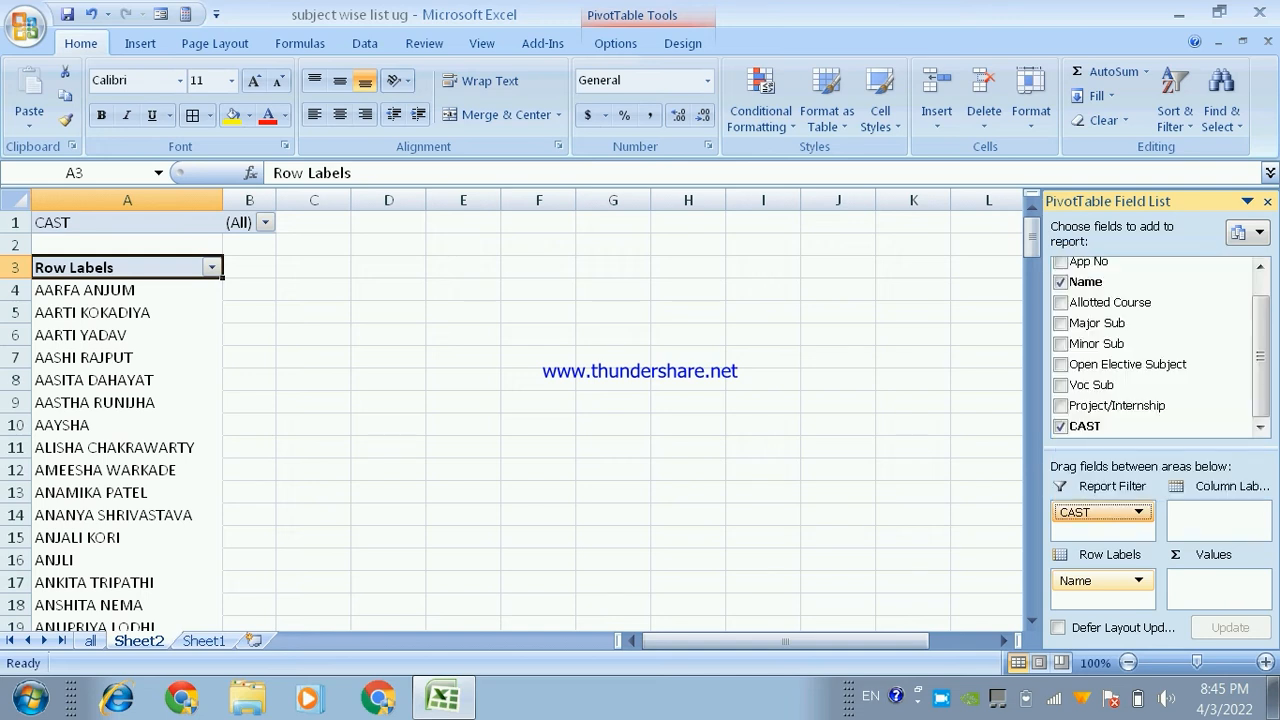
# - Set the CAST report filter to ST and look through the filtered student list
pyautogui.click(127, 223)
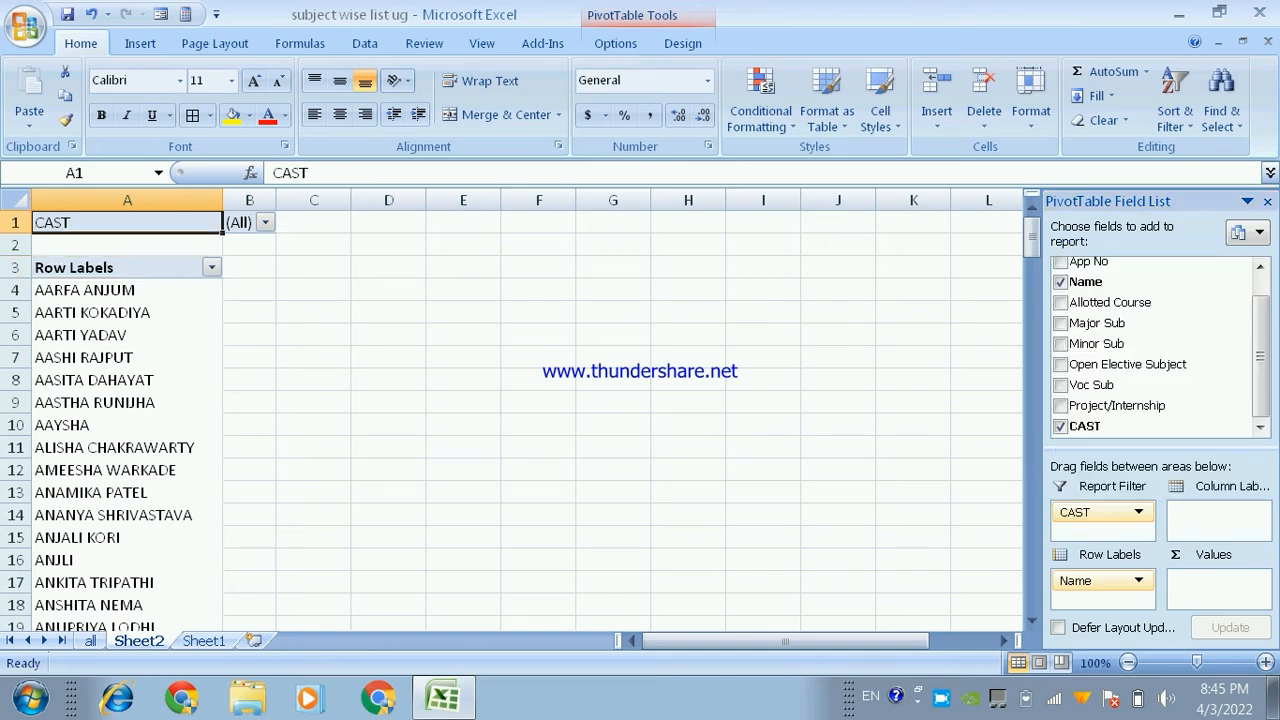
pyautogui.click(265, 223)
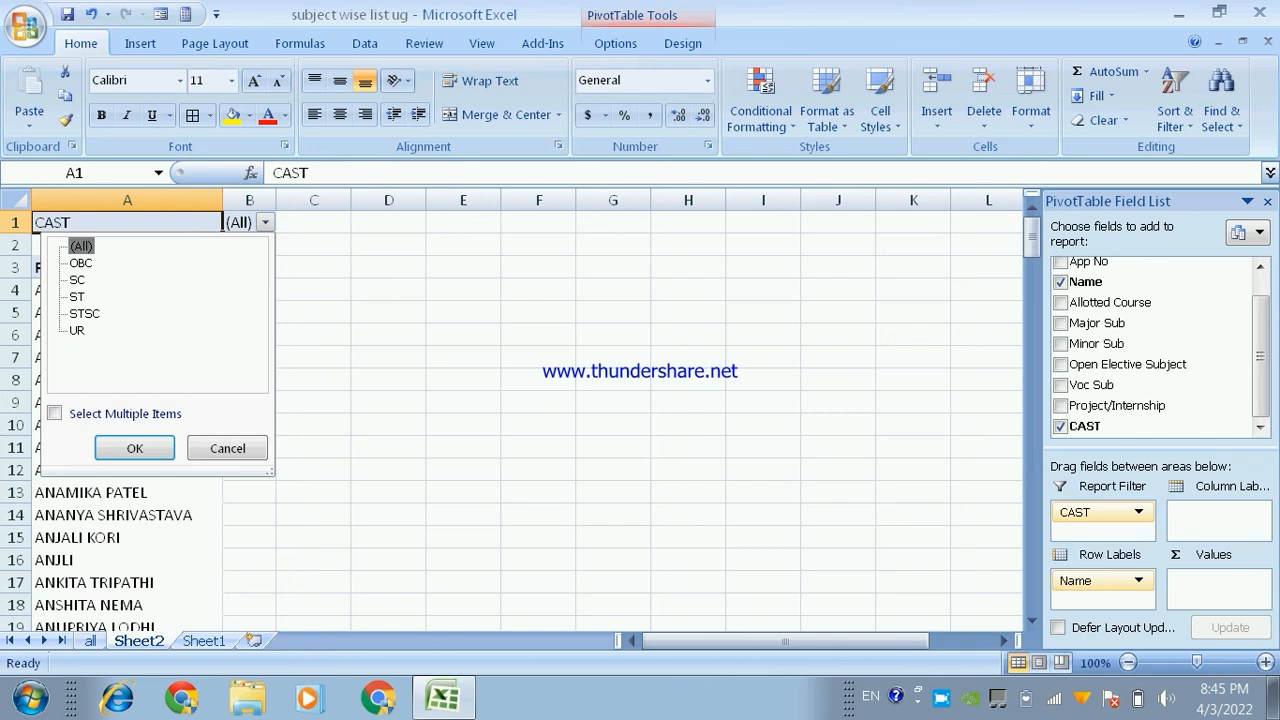
pyautogui.click(77, 297)
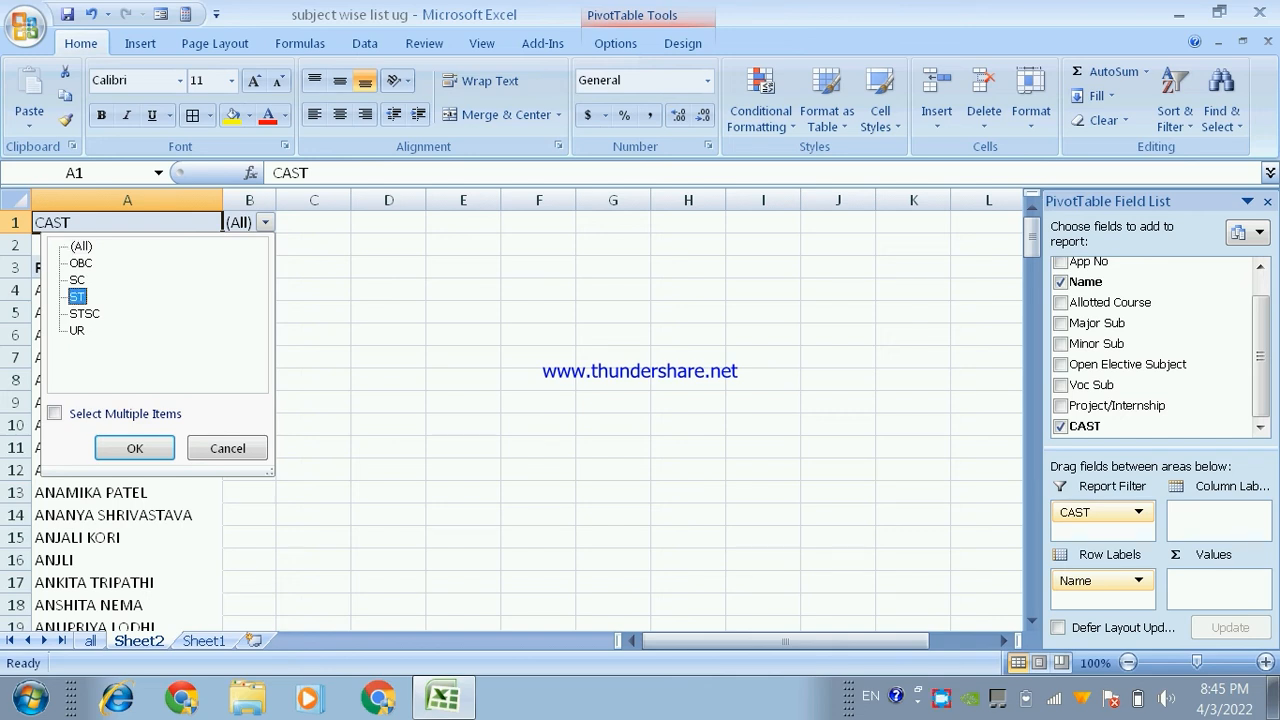
pyautogui.click(134, 448)
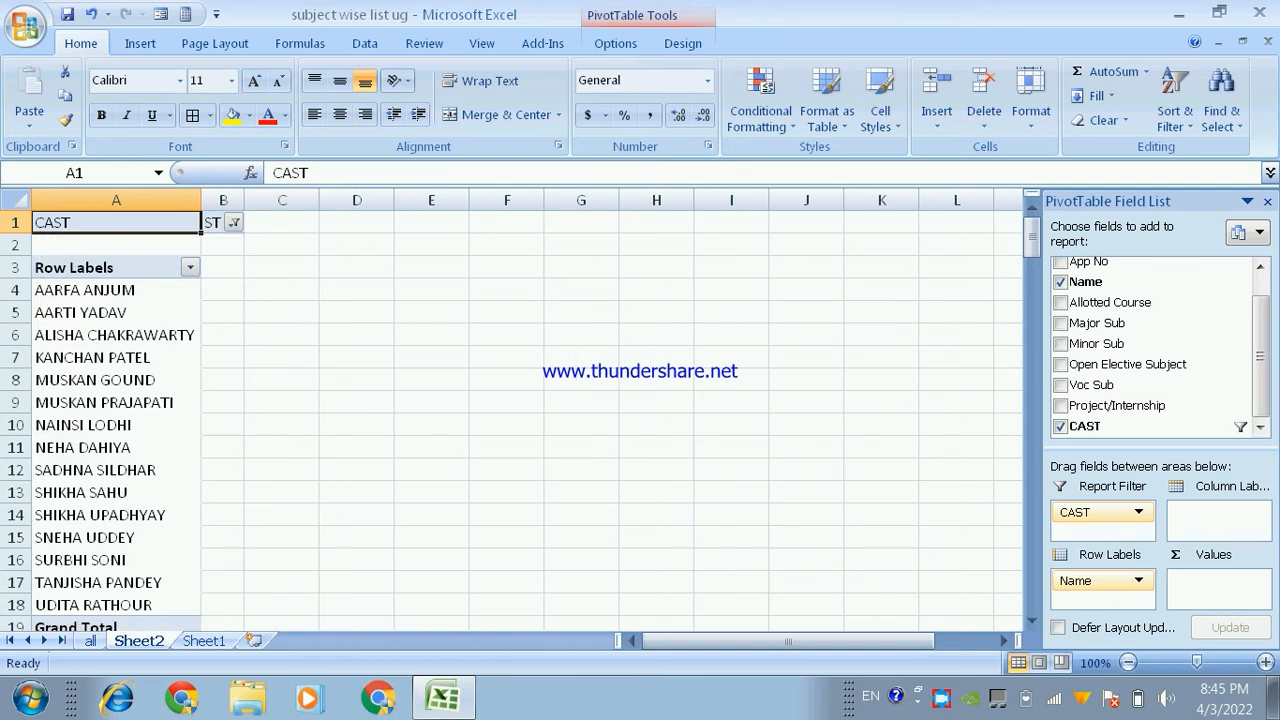
pyautogui.scroll(-5, 500, 400)
pyautogui.scroll(3, 500, 400)
pyautogui.scroll(2, 500, 400)
pyautogui.click(223, 290)
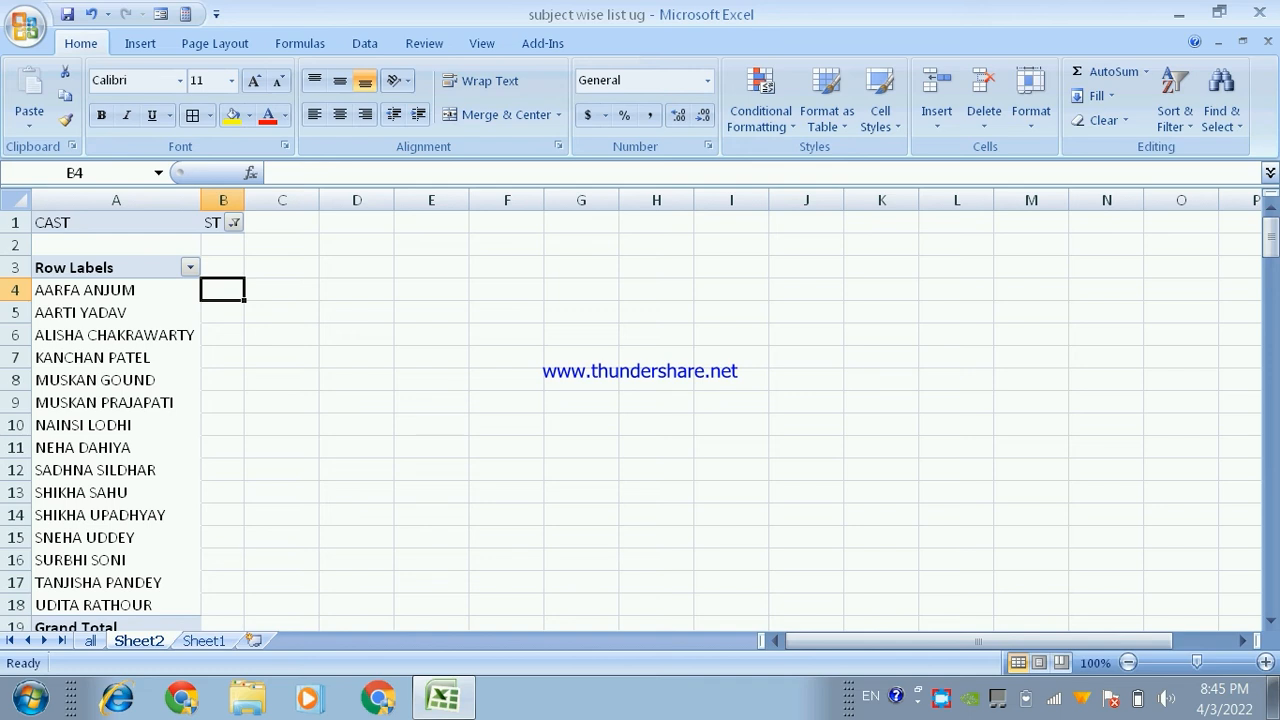
pyautogui.click(116, 313)
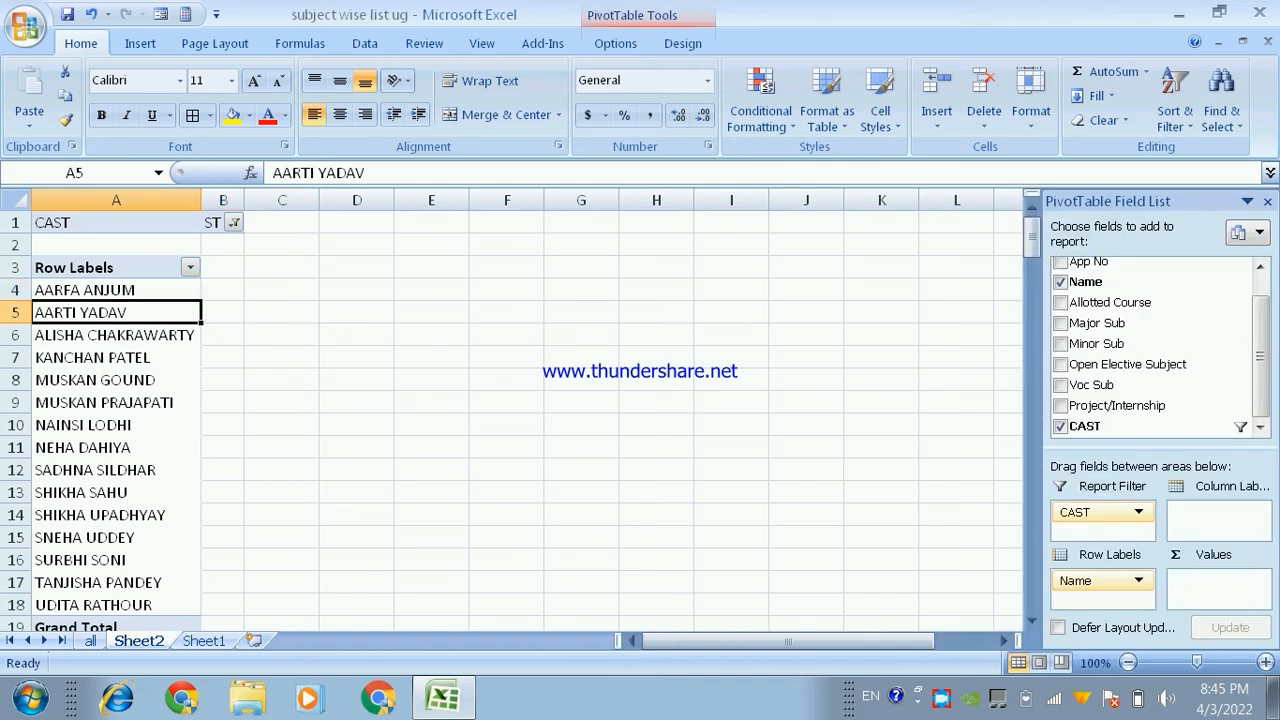
pyautogui.click(507, 335)
pyautogui.click(656, 290)
pyautogui.click(731, 402)
pyautogui.click(581, 380)
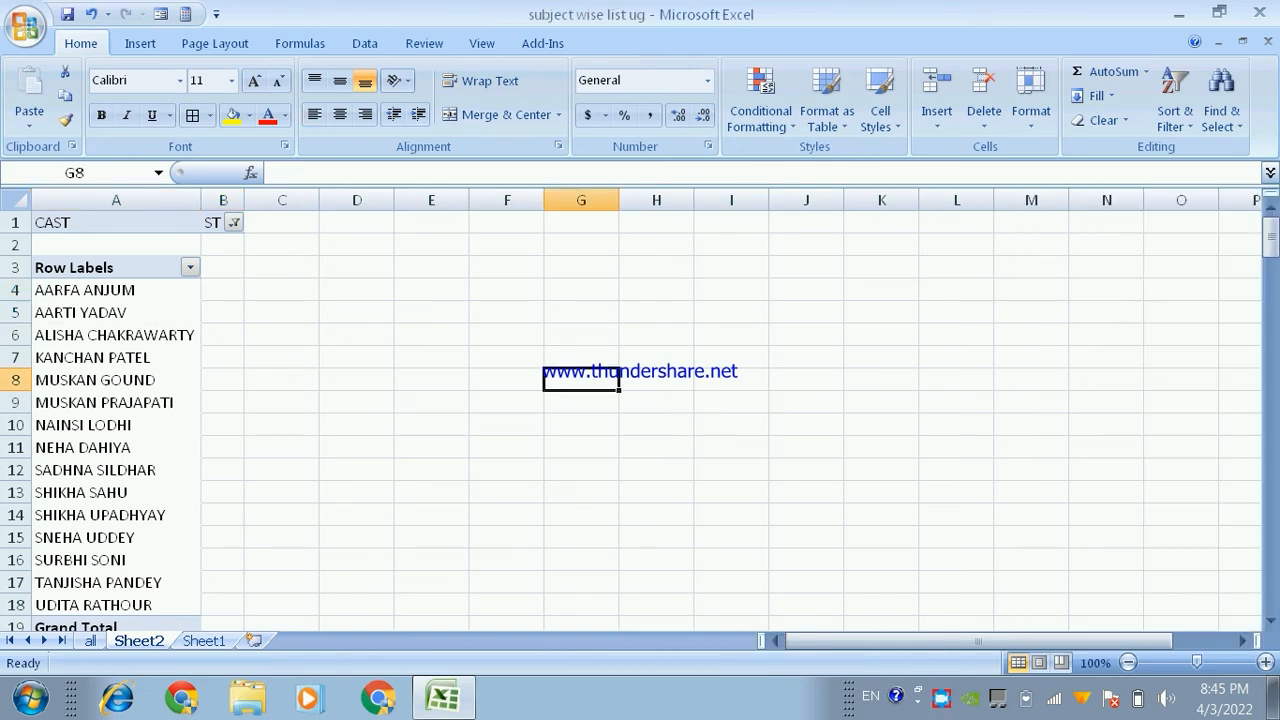
pyautogui.click(581, 312)
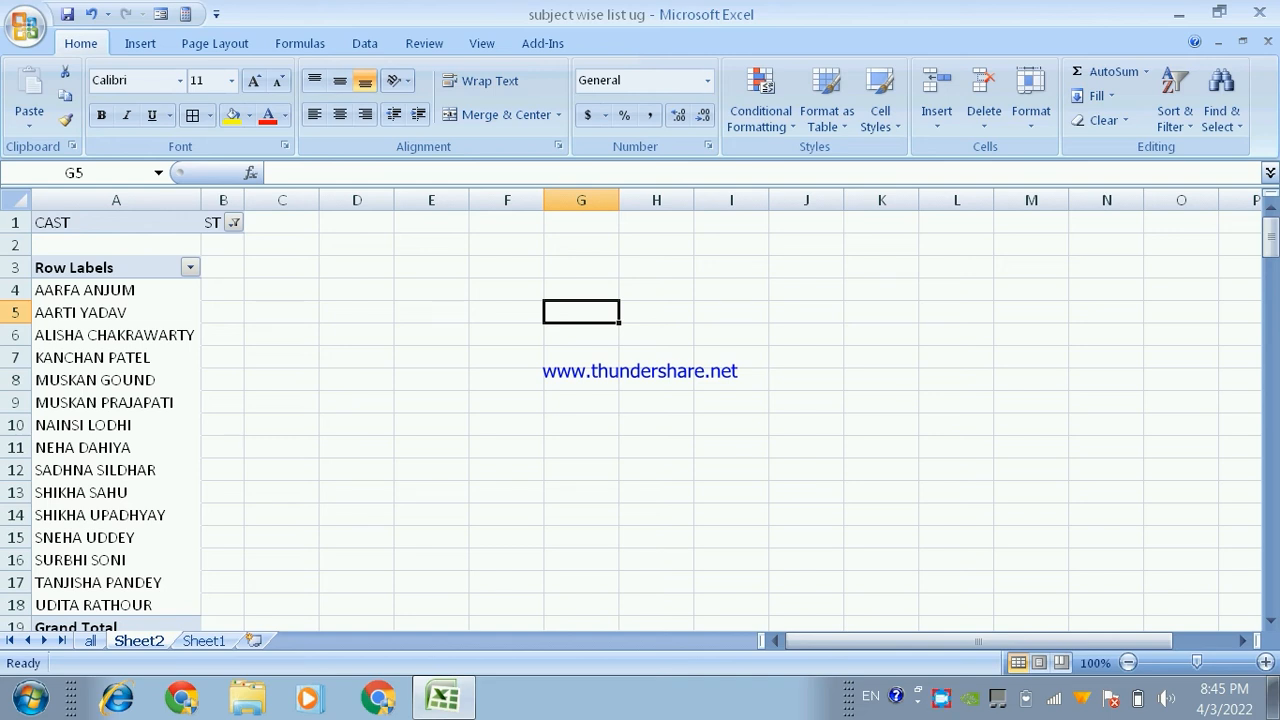
# - Add CAST to the pivot table's values as a count and select its grand total
pyautogui.click(68, 289)
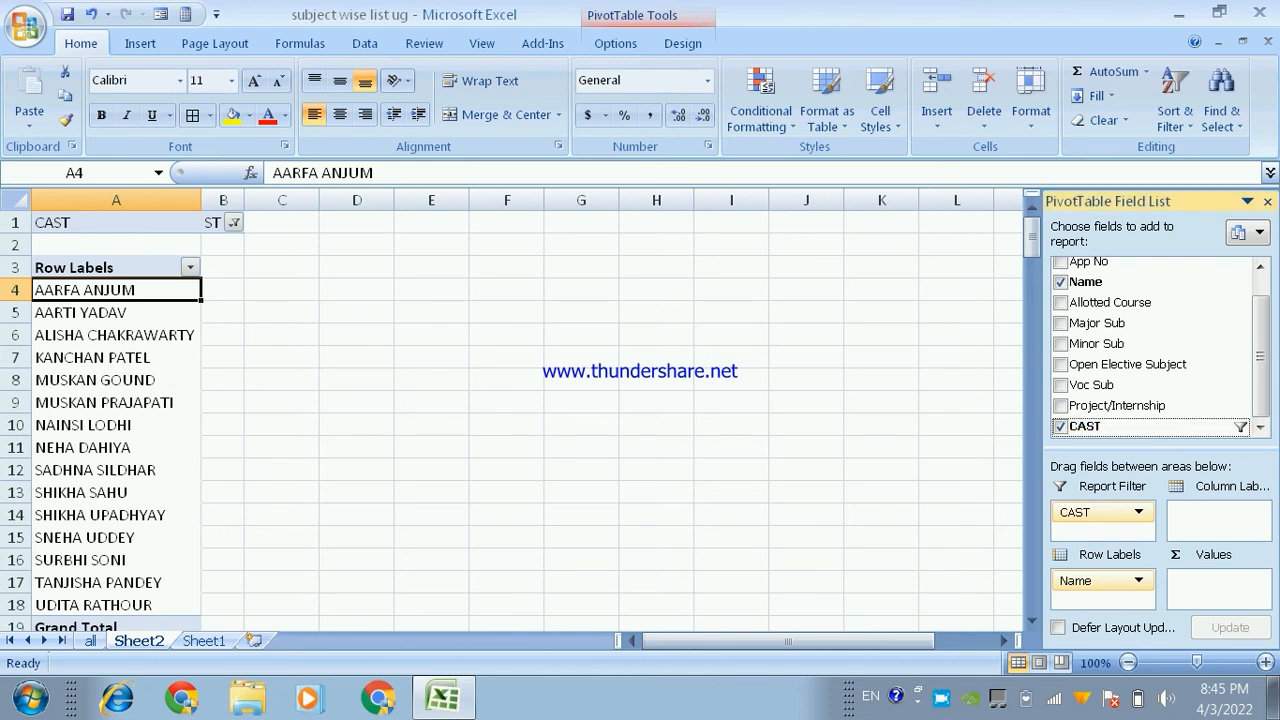
pyautogui.moveTo(1085, 426); pyautogui.dragTo(1218, 588)
pyautogui.scroll(-4, 527, 410)
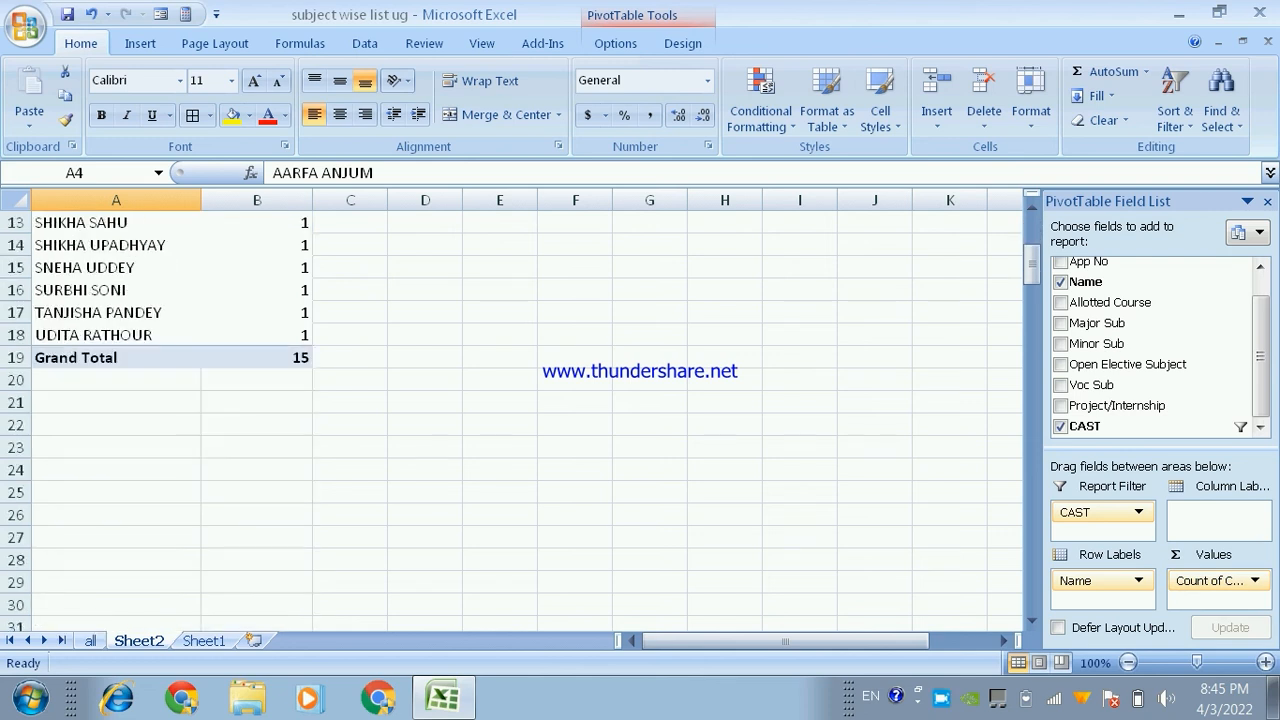
pyautogui.click(257, 358)
# - Change the CAST report filter to UR and select the grand total of the count
pyautogui.scroll(3, 257, 358)
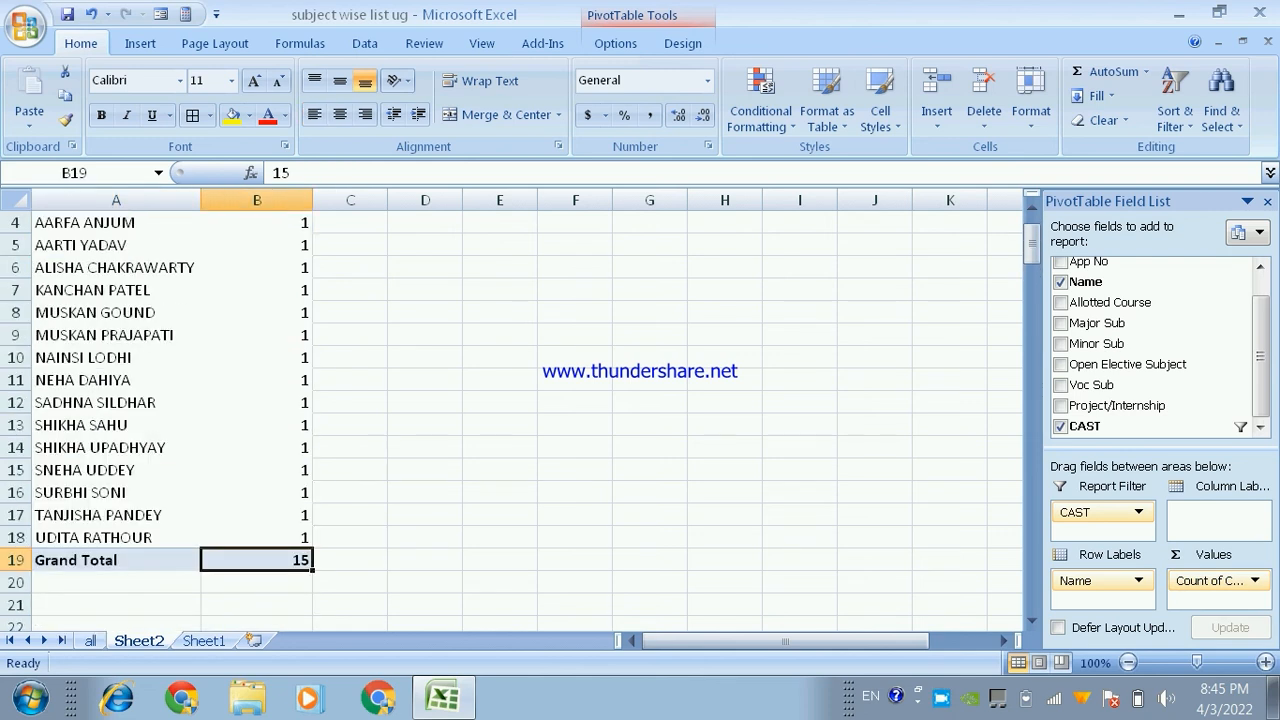
pyautogui.scroll(3, 160, 400)
pyautogui.click(302, 222)
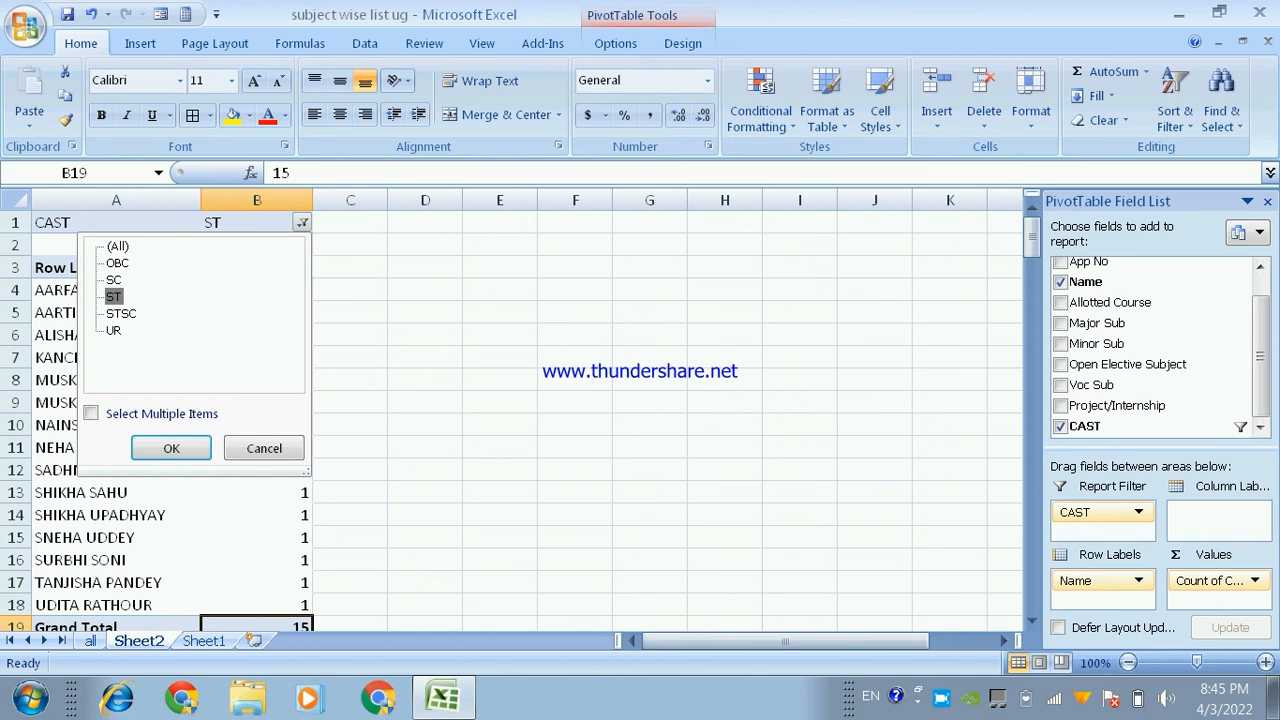
pyautogui.click(114, 297)
pyautogui.click(114, 330)
pyautogui.click(171, 448)
pyautogui.scroll(-7, 171, 448)
pyautogui.scroll(-1, 267, 448)
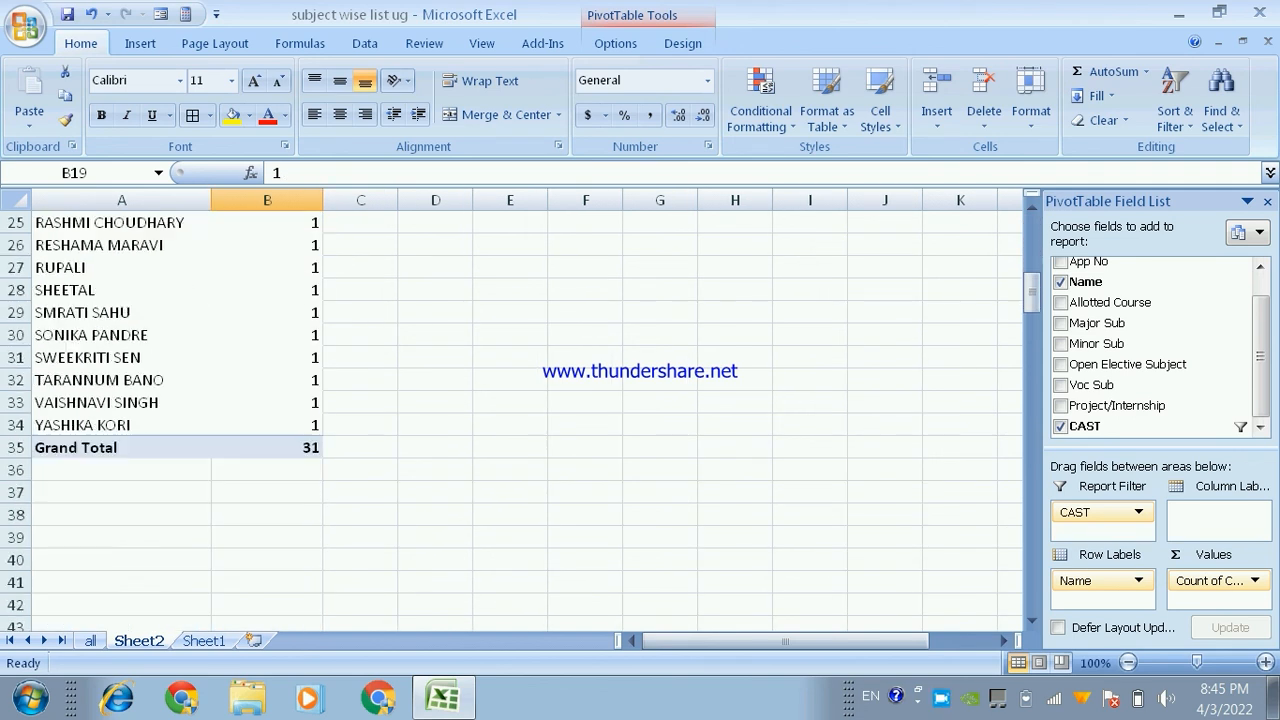
pyautogui.click(267, 448)
pyautogui.scroll(3, 267, 448)
pyautogui.scroll(5, 267, 448)
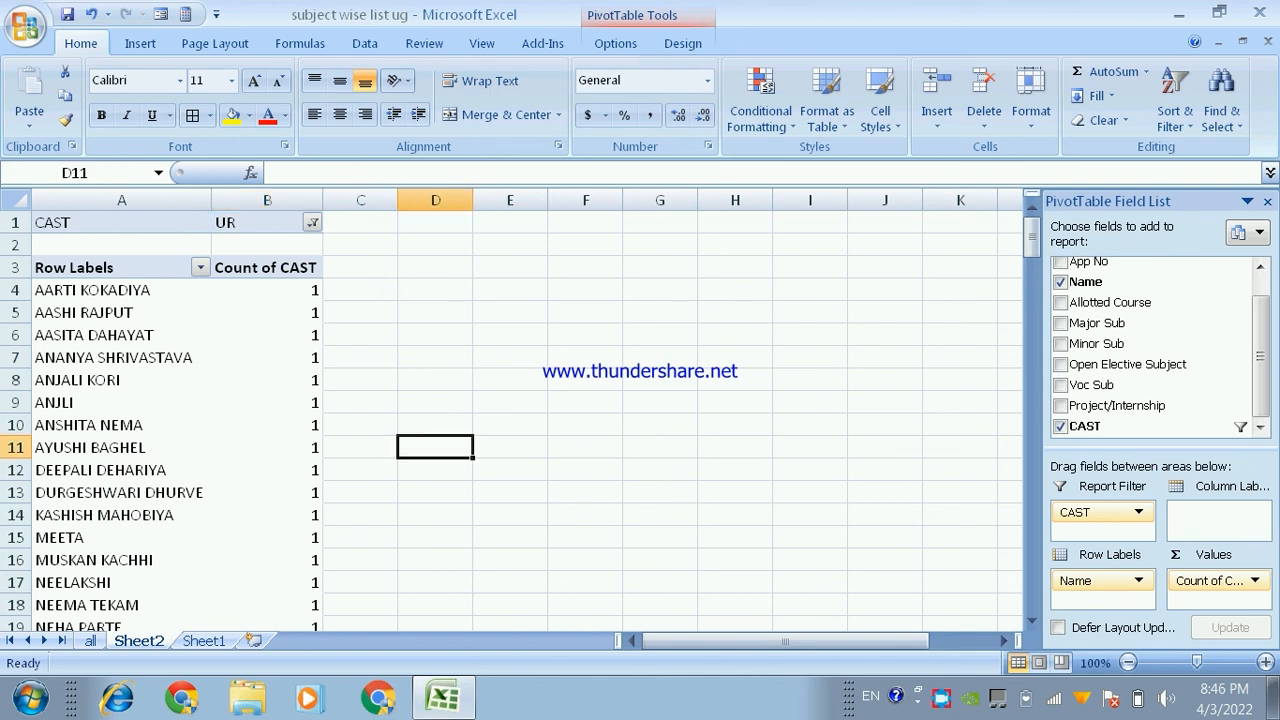
pyautogui.click(435, 447)
pyautogui.click(267, 357)
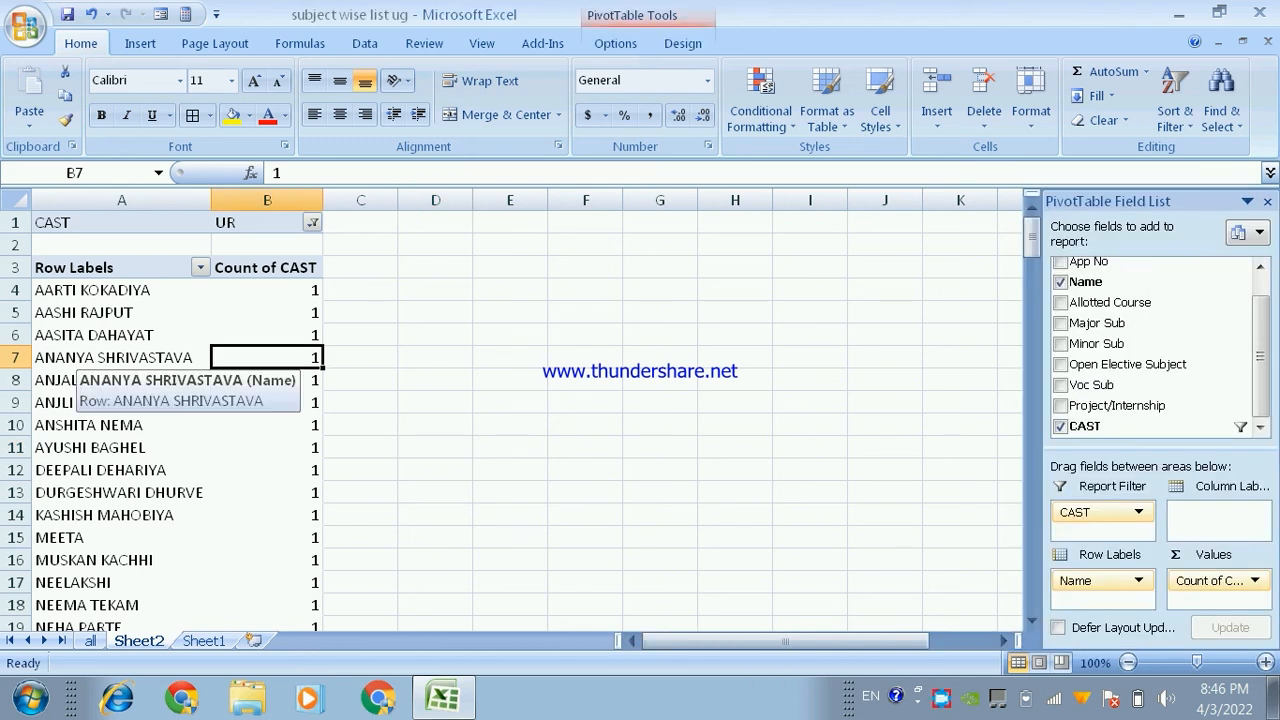
pyautogui.scroll(-8, 170, 400)
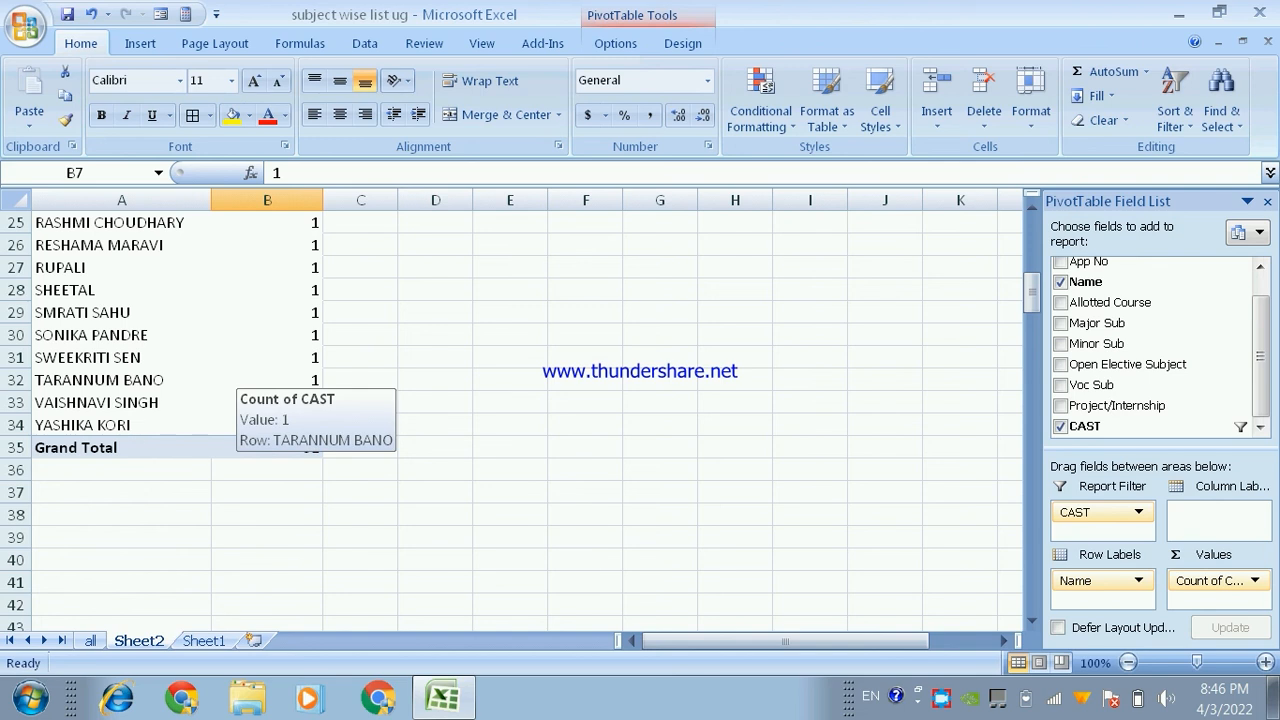
pyautogui.scroll(8, 267, 380)
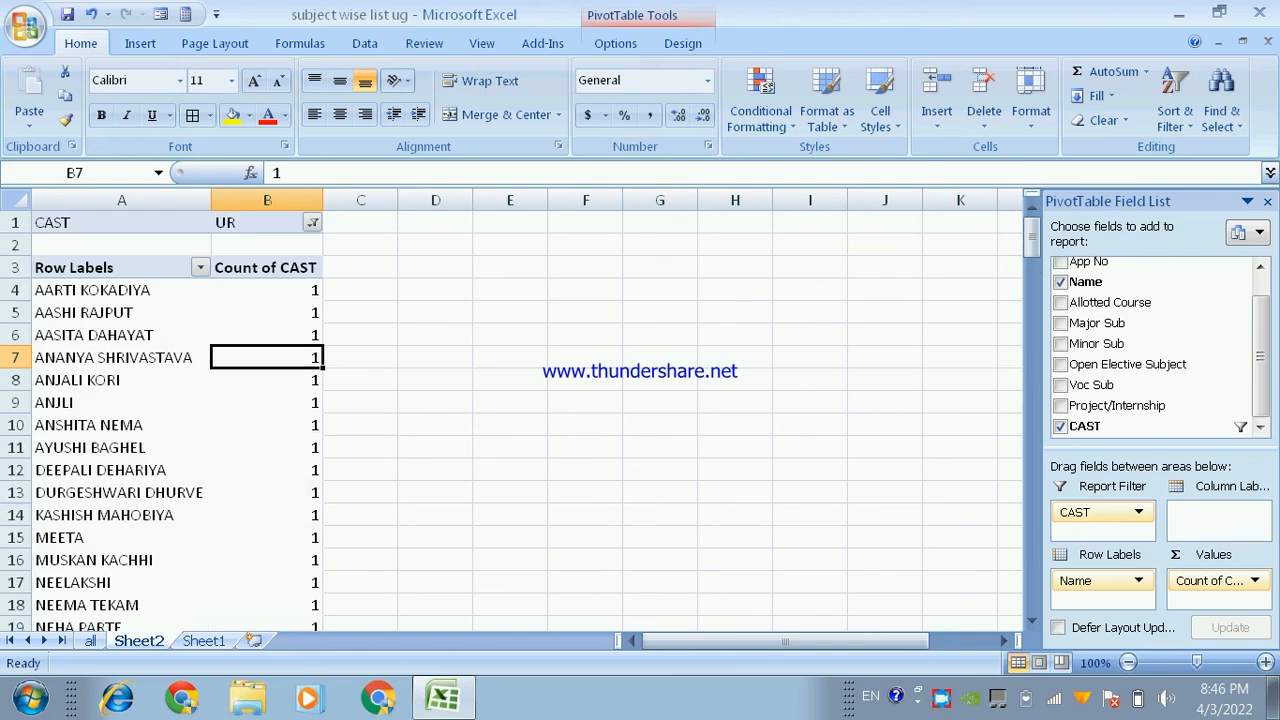
# - Change the CAST report filter to SC and go to the grand total of the count
pyautogui.click(312, 222)
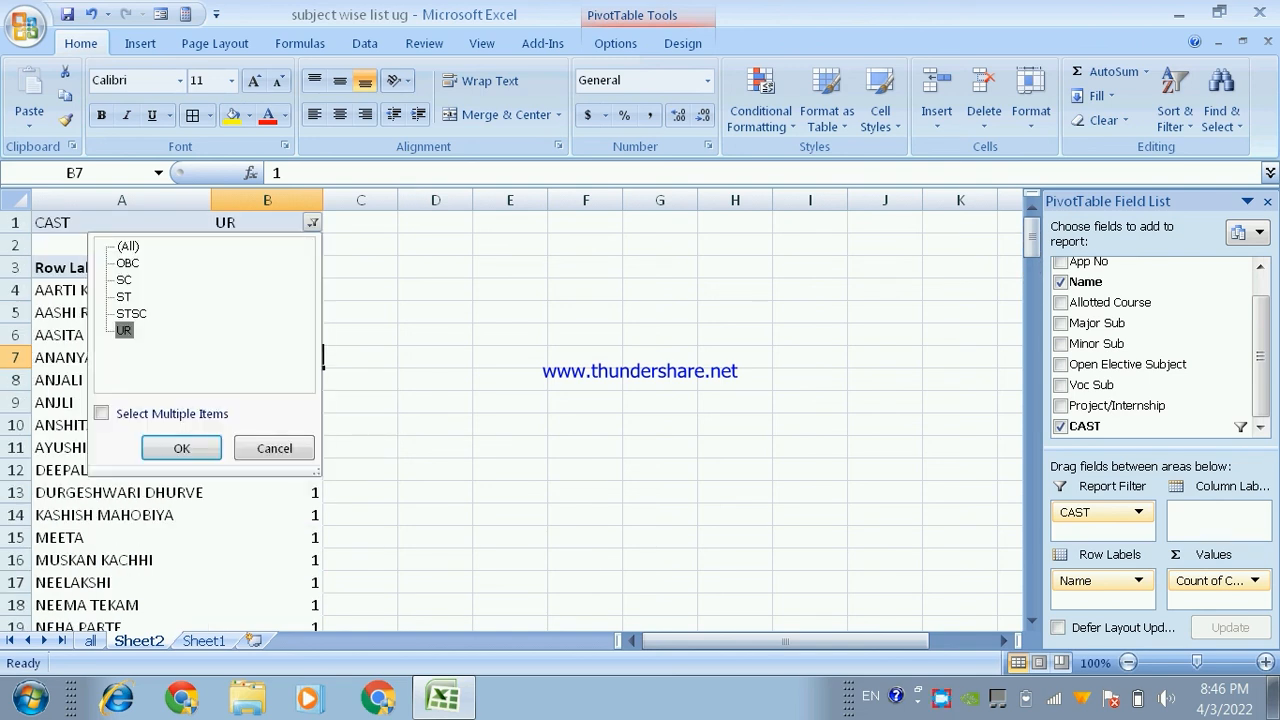
pyautogui.click(124, 280)
pyautogui.click(181, 448)
pyautogui.scroll(-4, 170, 400)
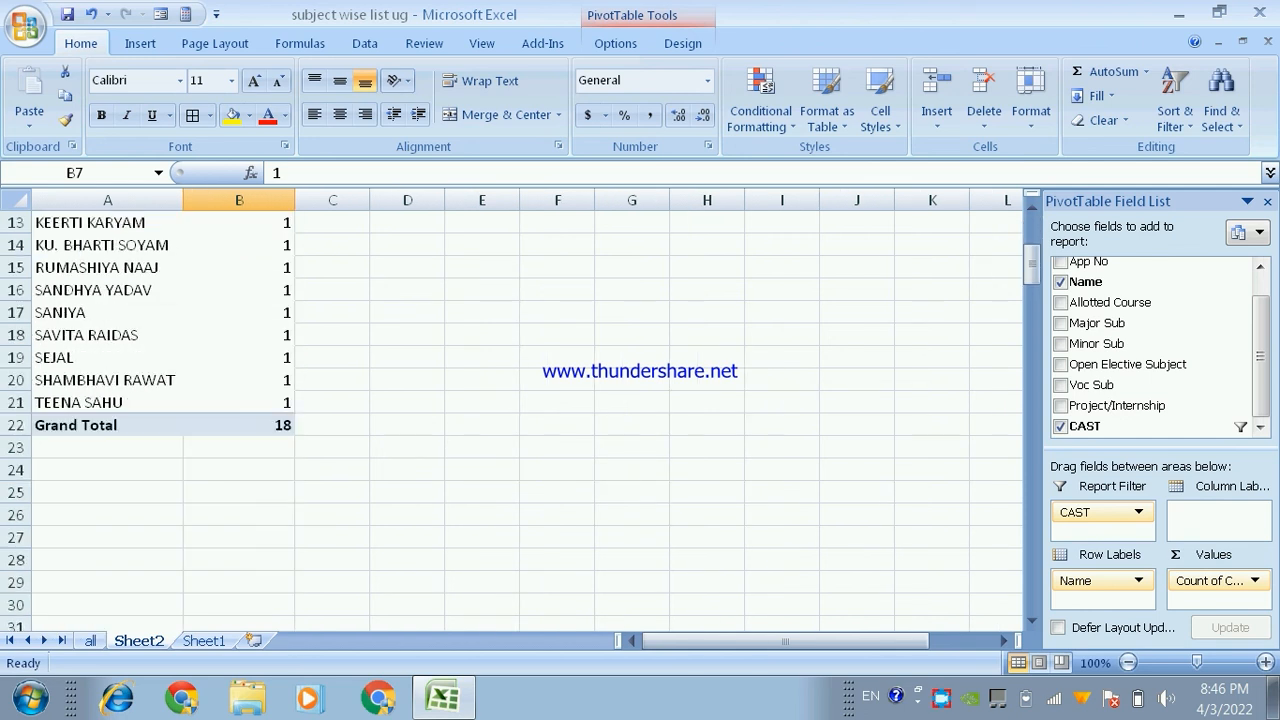